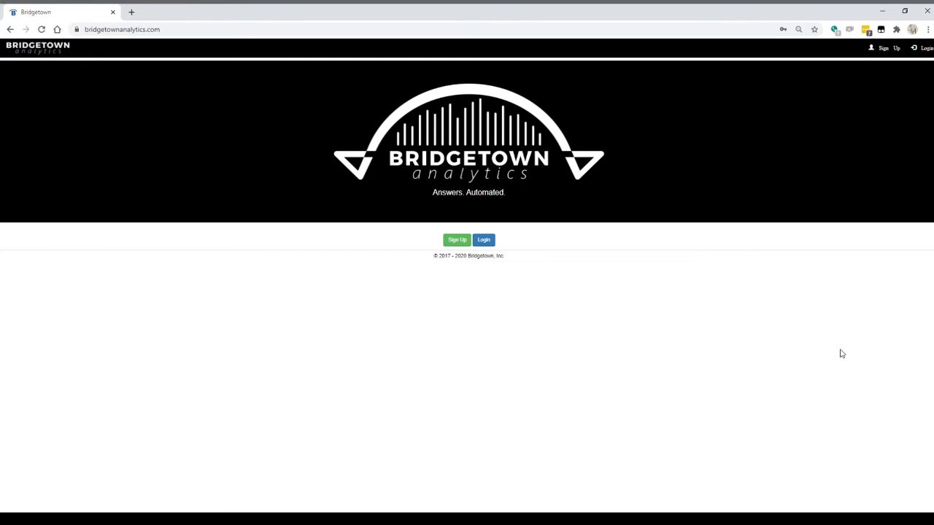
# Log in with the account's e-mail and password, and go to the Files page
pyautogui.click(483, 241)
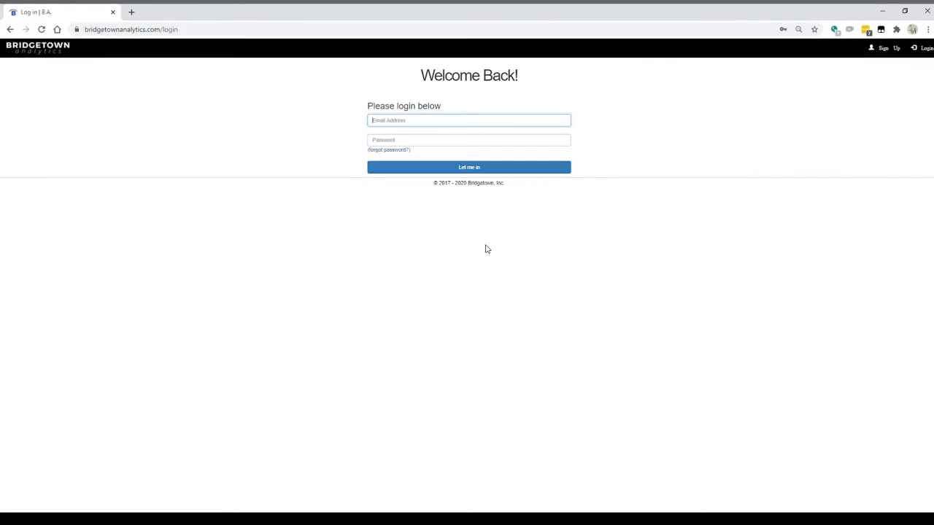
pyautogui.click(499, 167)
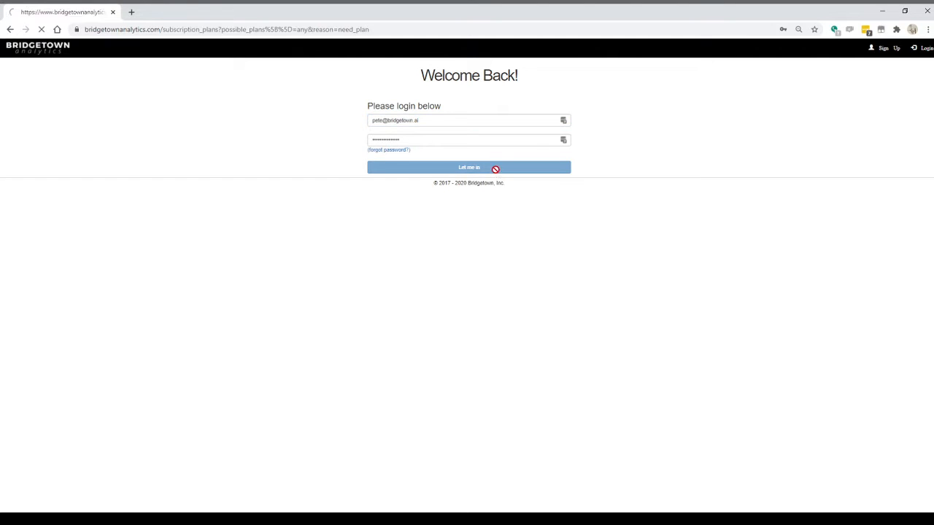
pyautogui.click(886, 49)
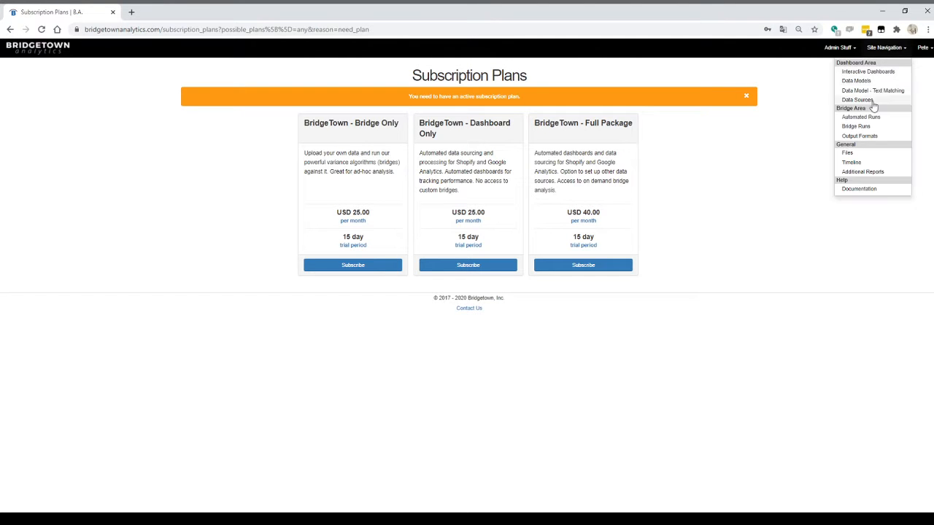
pyautogui.click(852, 154)
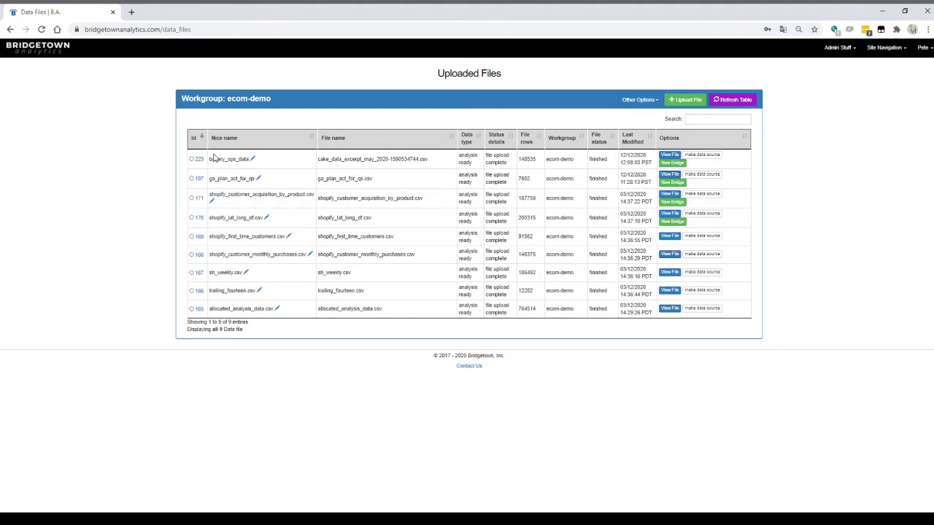
# Open the bakery_ops_data file and review its custom definitions and bridge formulas
pyautogui.moveTo(209, 159); pyautogui.dragTo(258, 167)
pyautogui.click(669, 155)
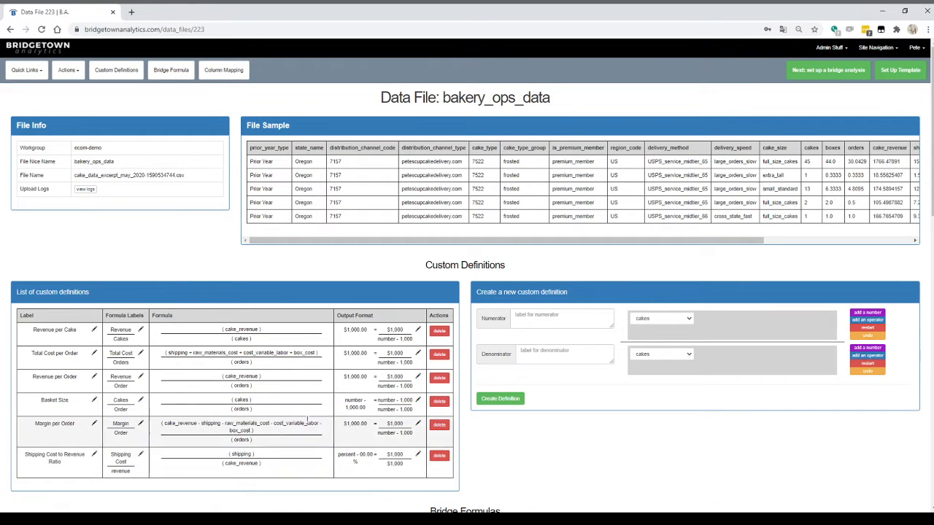
pyautogui.scroll(-1, 214, 373)
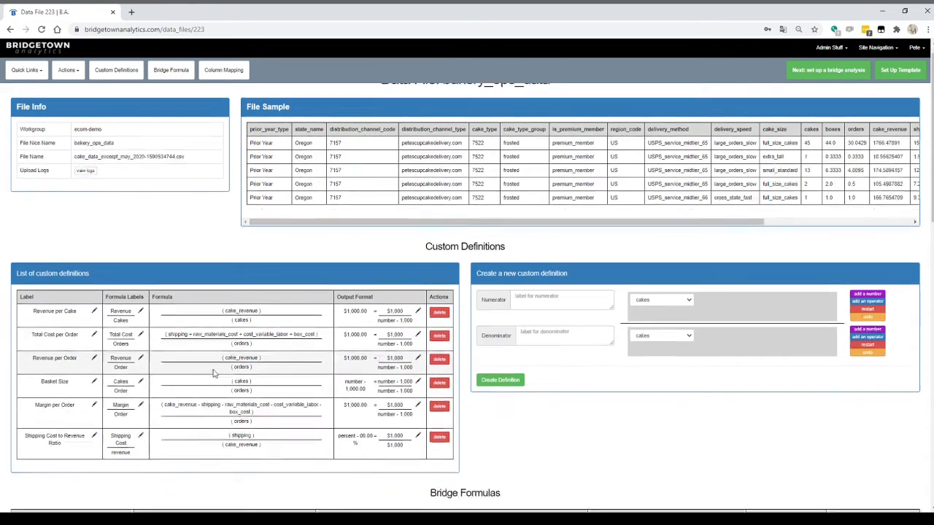
pyautogui.scroll(-3, 214, 373)
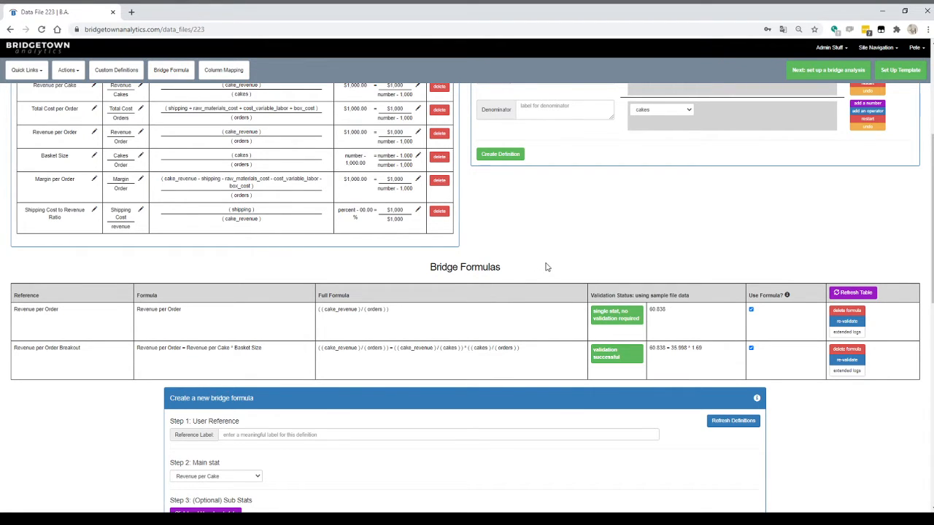
# Start a bridge analysis from this file and enter the business question "Prior year vs Current Year Revenue analysis"
pyautogui.click(825, 71)
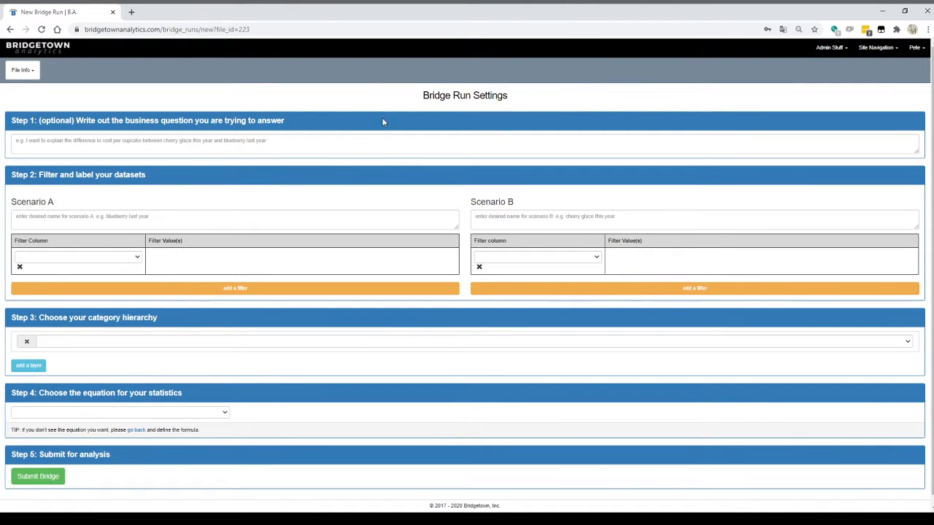
pyautogui.click(314, 141)
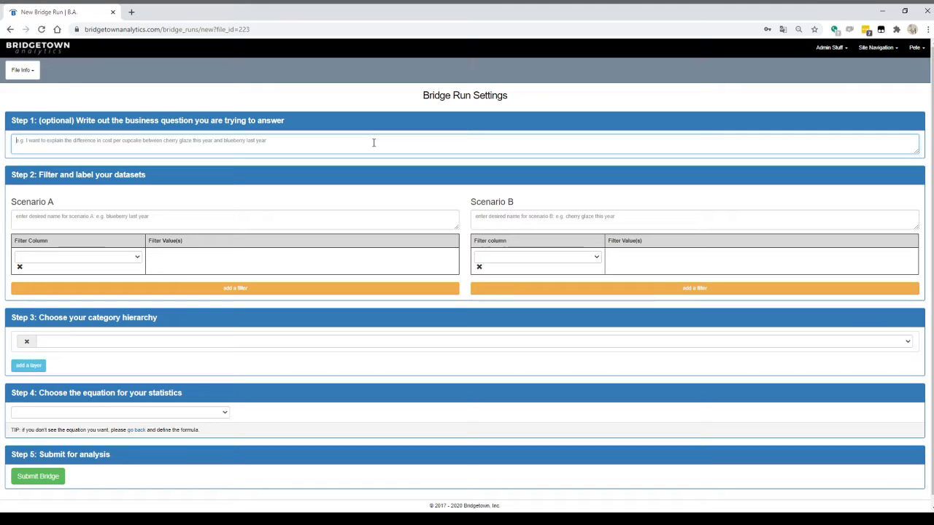
pyautogui.write('Prior year vs')
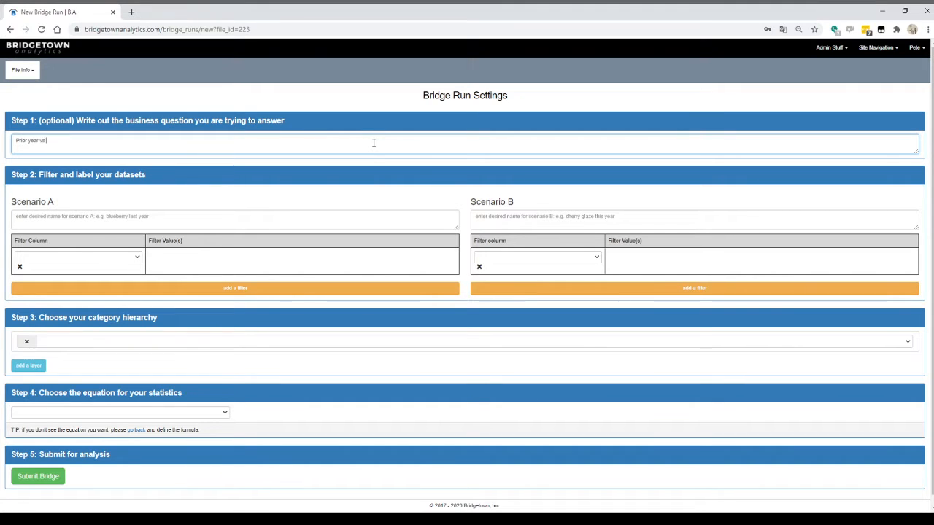
pyautogui.write(' Current Year Revenue analysis')
pyautogui.moveTo(142, 150); pyautogui.dragTo(3, 135)
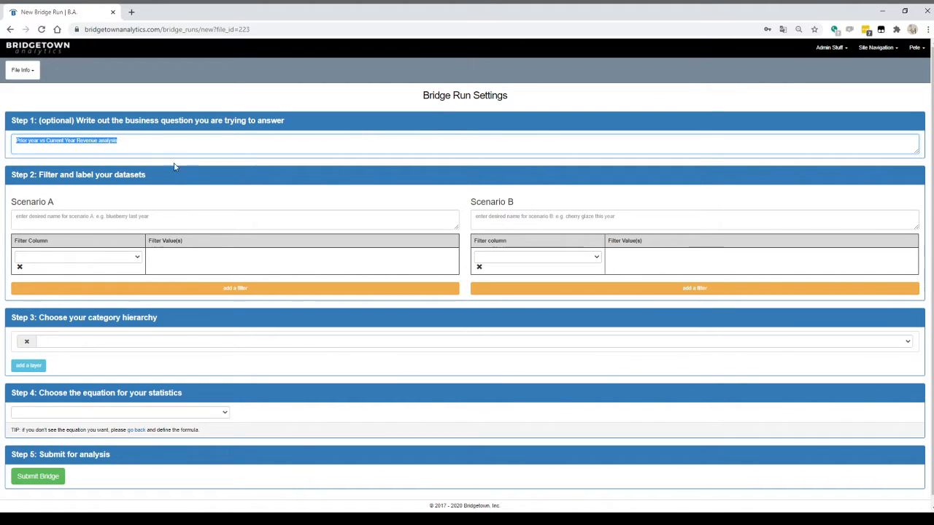
# Name Scenario A "Prior Year" and filter its prior_year_type column to Prior Year
pyautogui.click(115, 225)
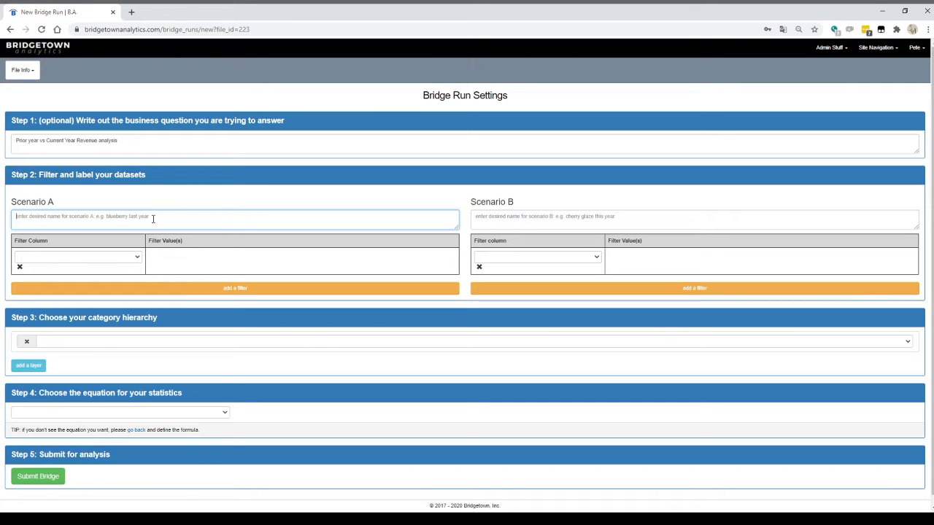
pyautogui.write('Prior Year')
pyautogui.moveTo(39, 217); pyautogui.dragTo(14, 218)
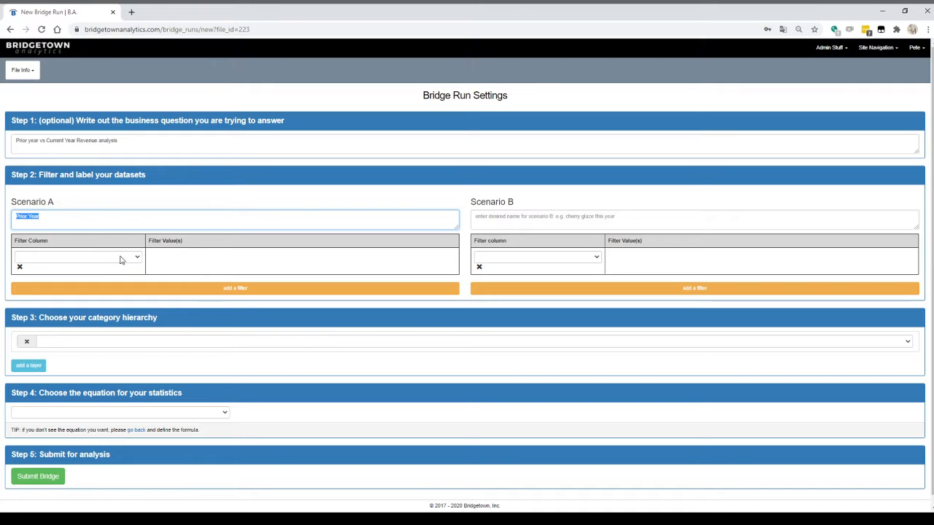
pyautogui.click(84, 261)
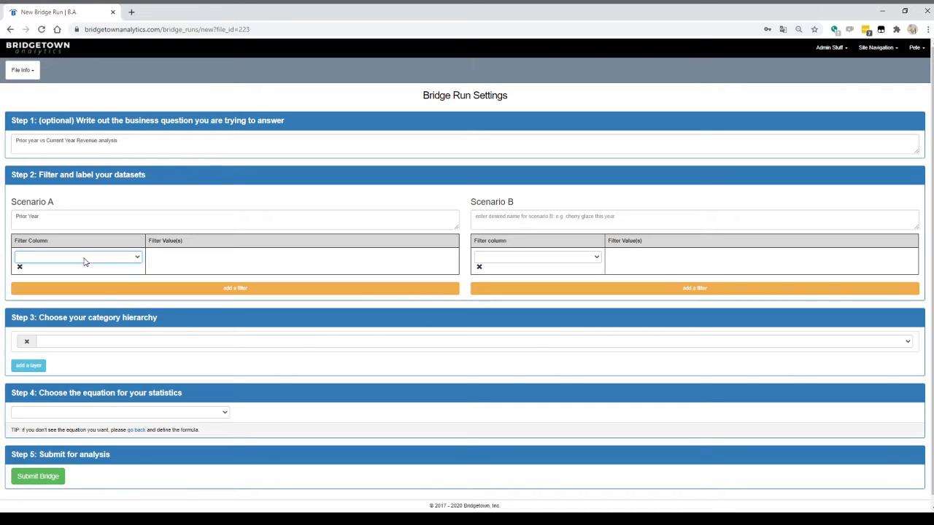
pyautogui.click(73, 333)
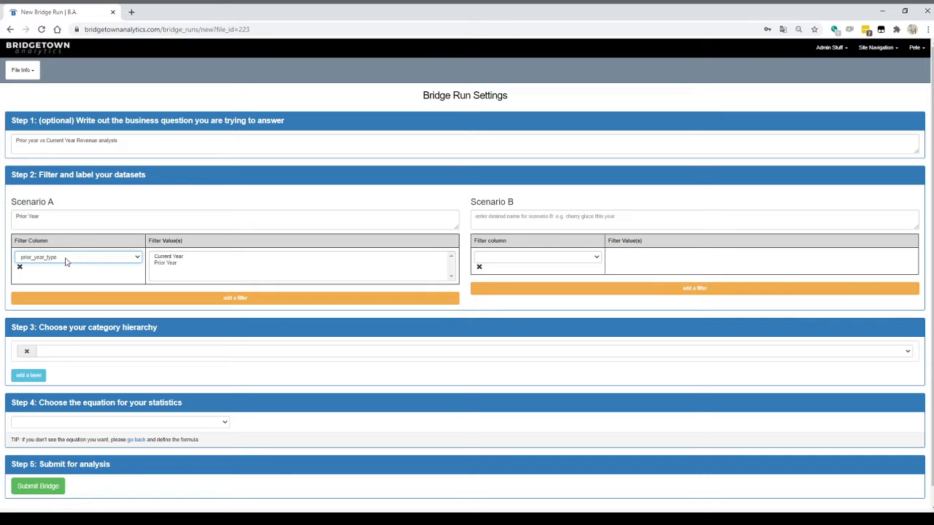
pyautogui.click(175, 262)
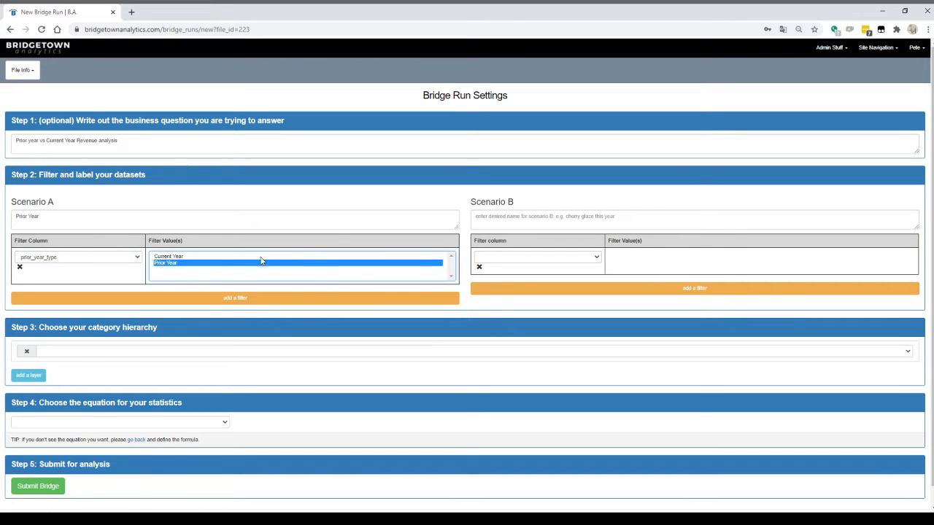
# Name Scenario B "Current Year" and filter its prior_year_type column to Current Year
pyautogui.click(498, 216)
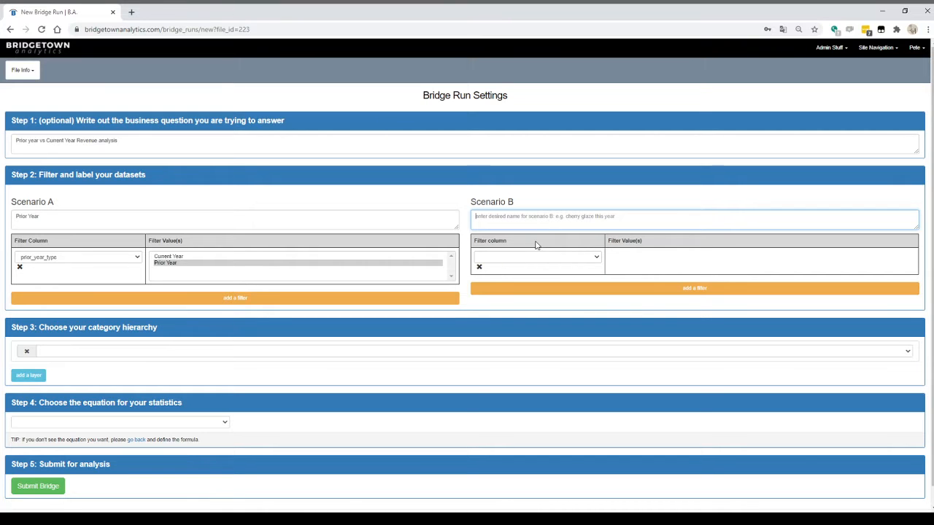
pyautogui.write('Current Year')
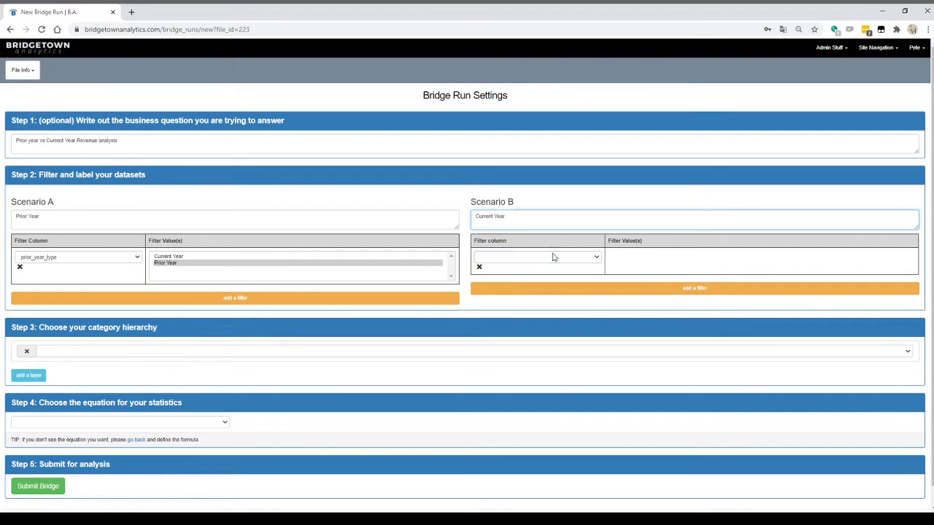
pyautogui.press('Tab')
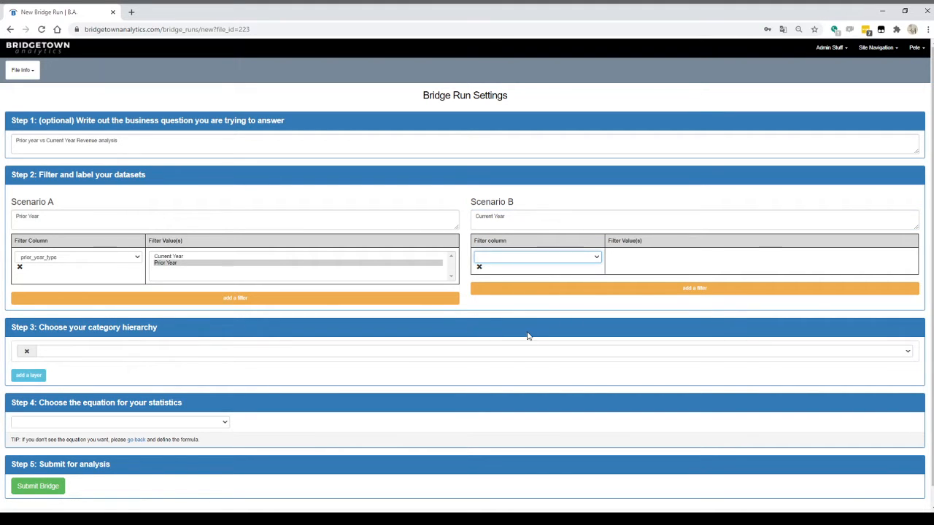
pyautogui.press('Down')
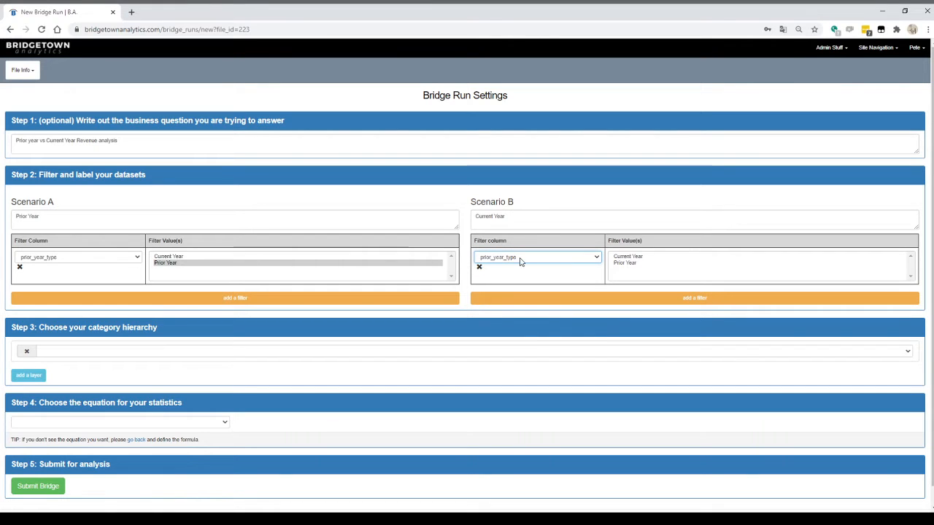
pyautogui.click(631, 256)
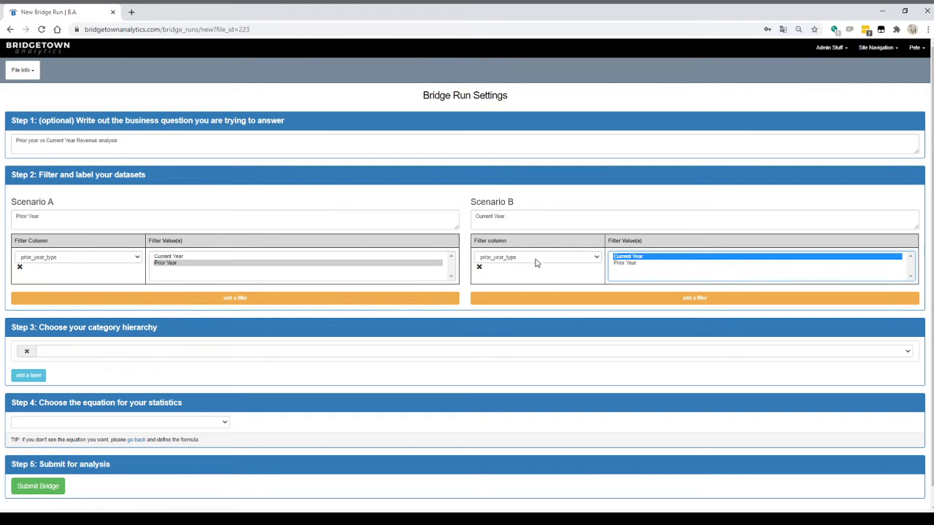
# Try a second Scenario A filter on delivery_method with several USPS_economy values, and remove that filter
pyautogui.click(272, 299)
pyautogui.click(93, 293)
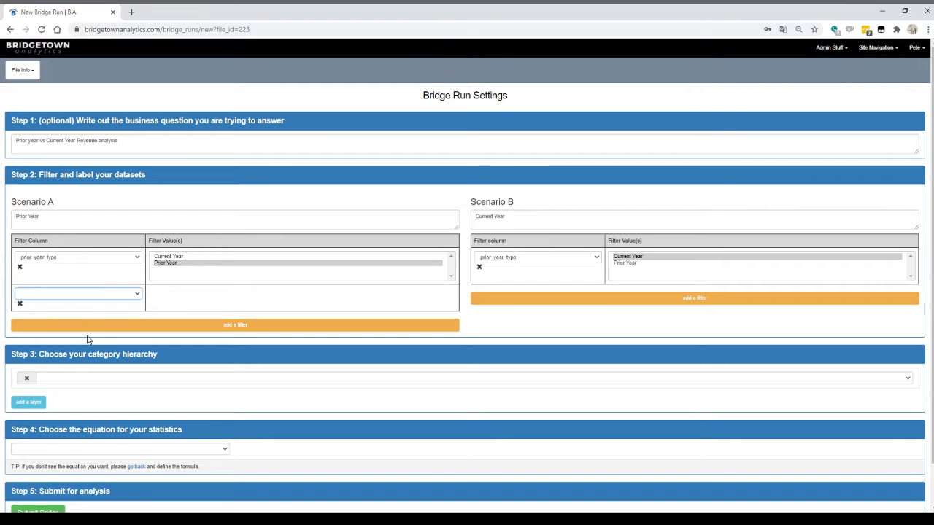
pyautogui.click(86, 339)
pyautogui.click(192, 299)
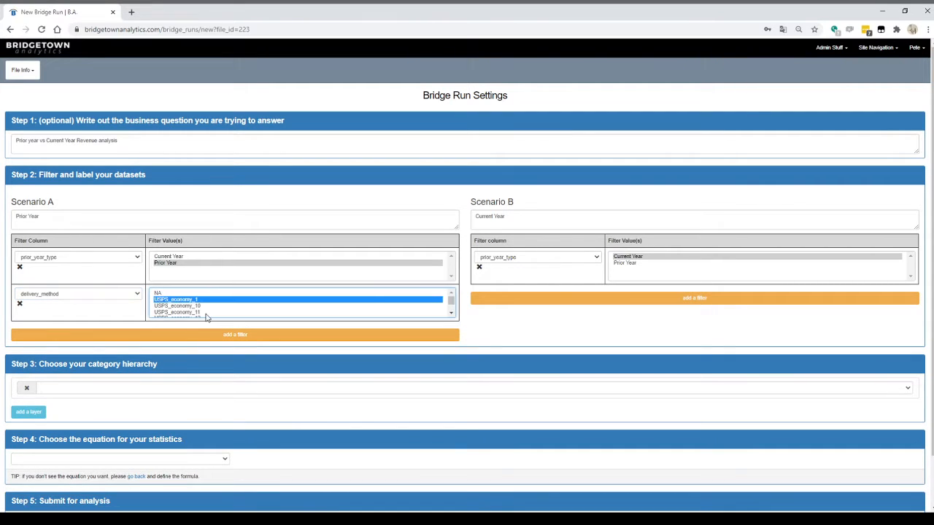
pyautogui.hotkey('shift', 'Down')
pyautogui.hotkey('shift', 'Down')
pyautogui.hotkey('shift', 'Down')
pyautogui.hotkey('shift', 'Down')
pyautogui.hotkey('shift', 'Down')
pyautogui.hotkey('shift', 'Down')
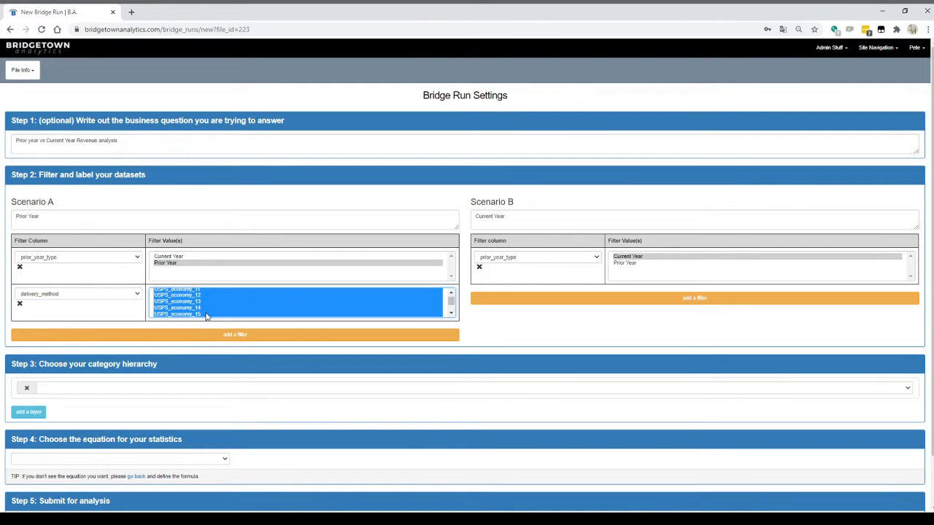
pyautogui.click(22, 307)
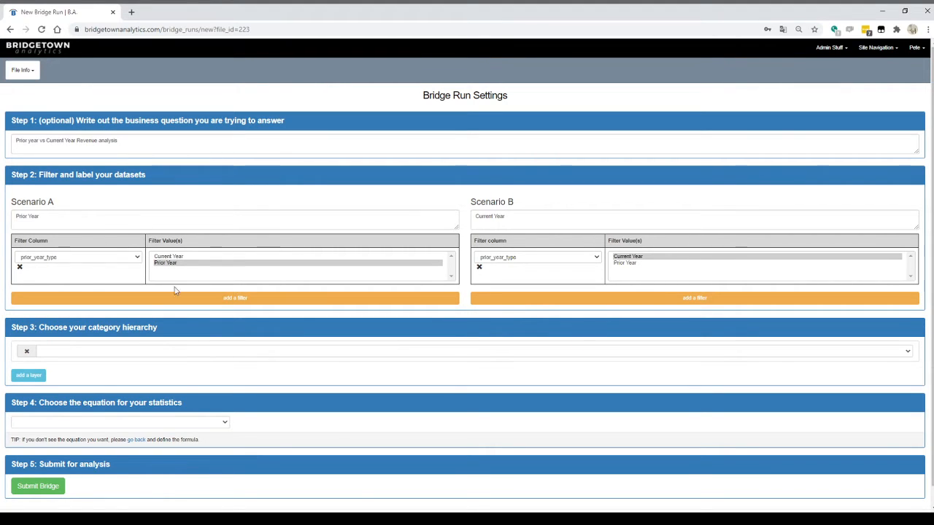
# Choose state_name as the layer of the category hierarchy
pyautogui.scroll(-1, 238, 407)
pyautogui.scroll(-1, 238, 407)
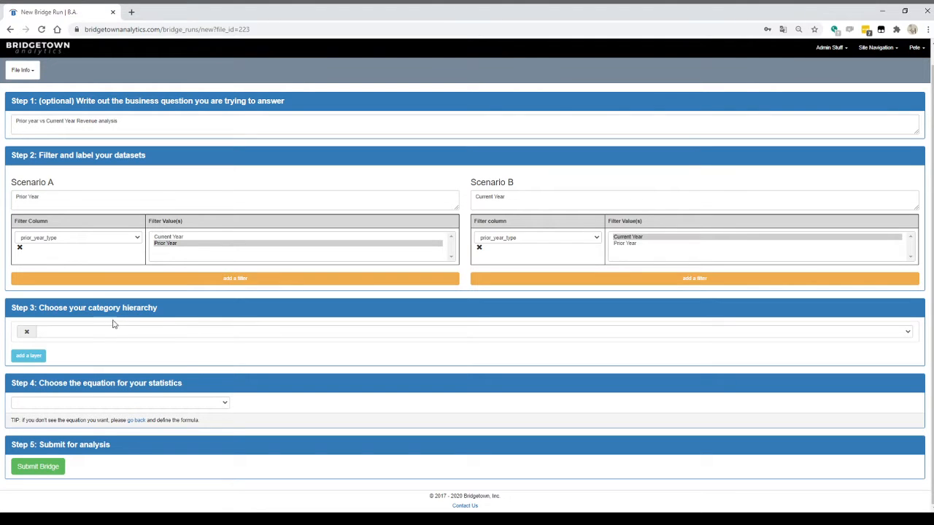
pyautogui.click(83, 333)
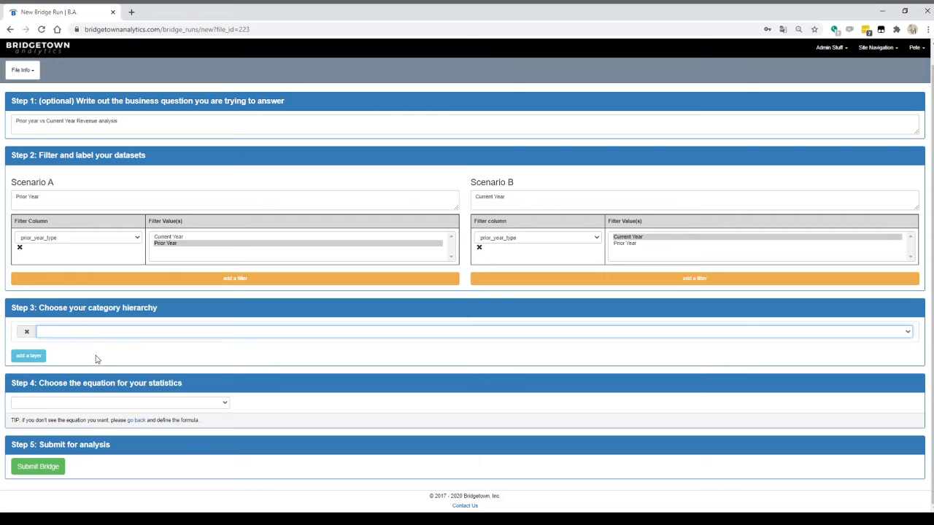
pyautogui.click(94, 420)
# Choose Revenue per Order as the statistics equation, briefly comparing it with Revenue per Order Breakout
pyautogui.click(151, 405)
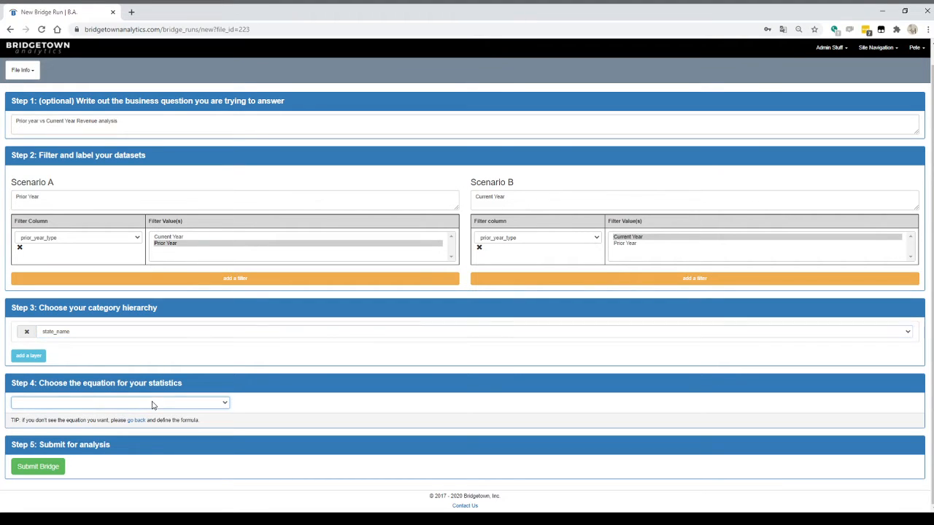
pyautogui.click(101, 422)
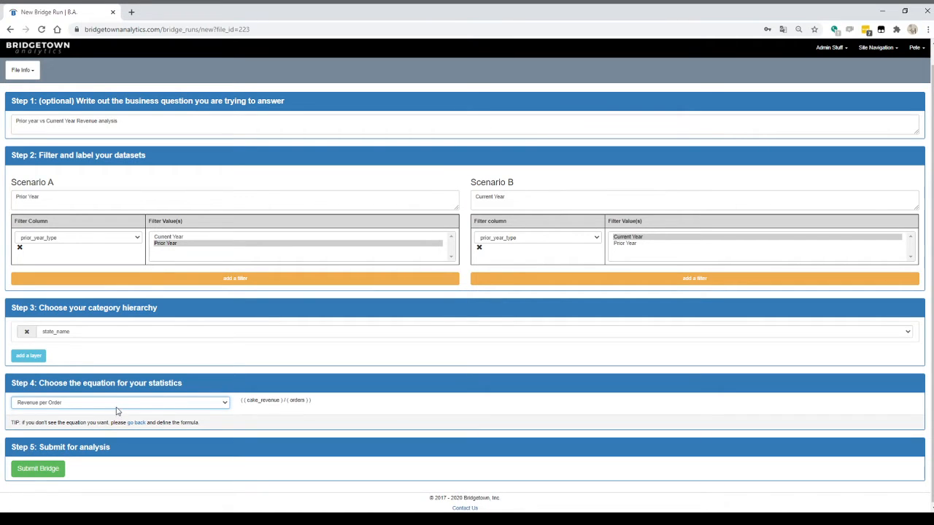
pyautogui.press('Down')
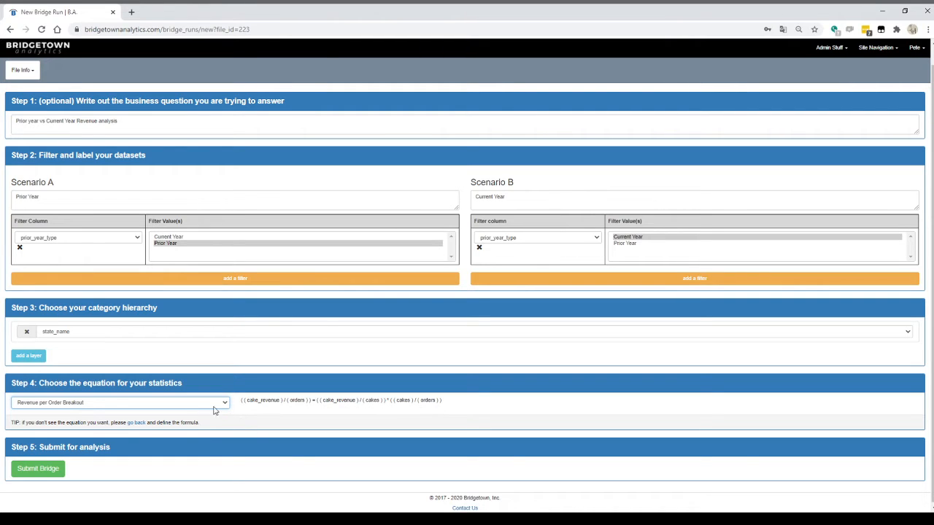
pyautogui.press('Up')
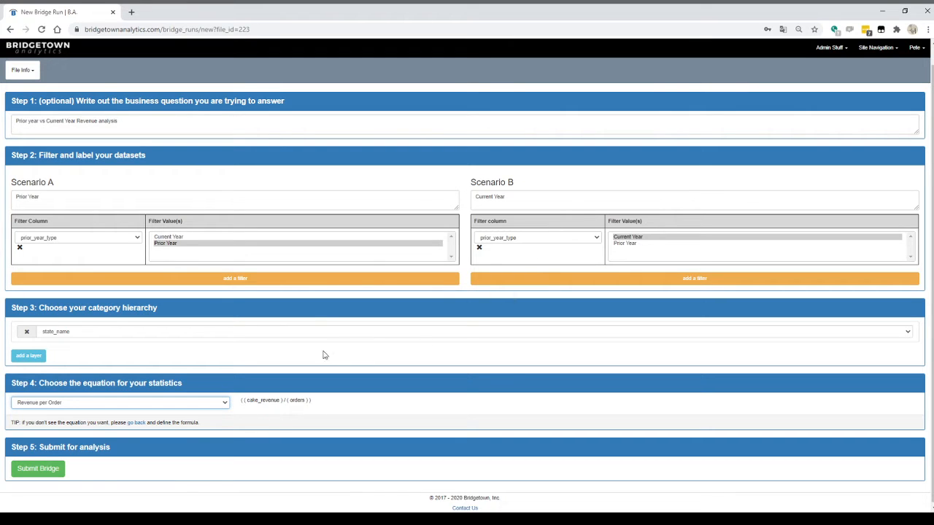
# Submit the bridge for analysis and open the results of the finished run
pyautogui.click(46, 472)
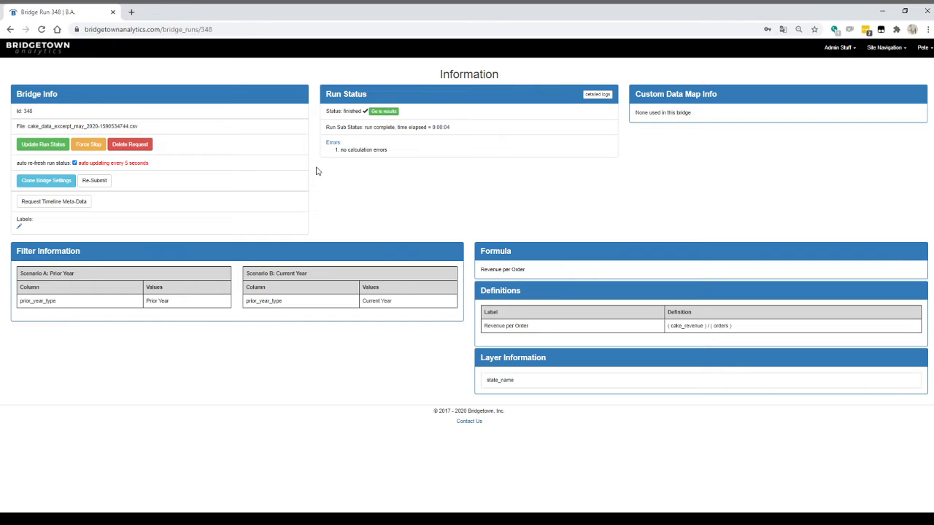
pyautogui.click(380, 114)
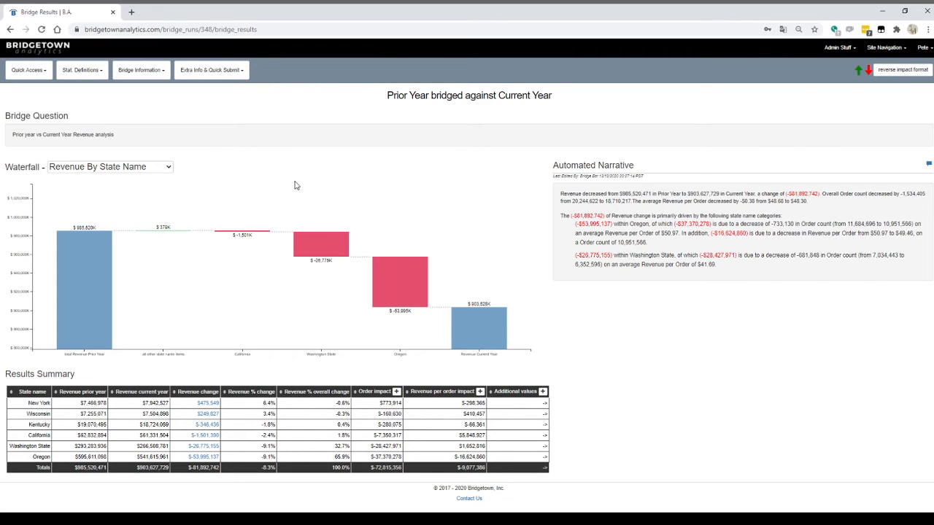
pyautogui.moveTo(122, 134); pyautogui.dragTo(8, 139)
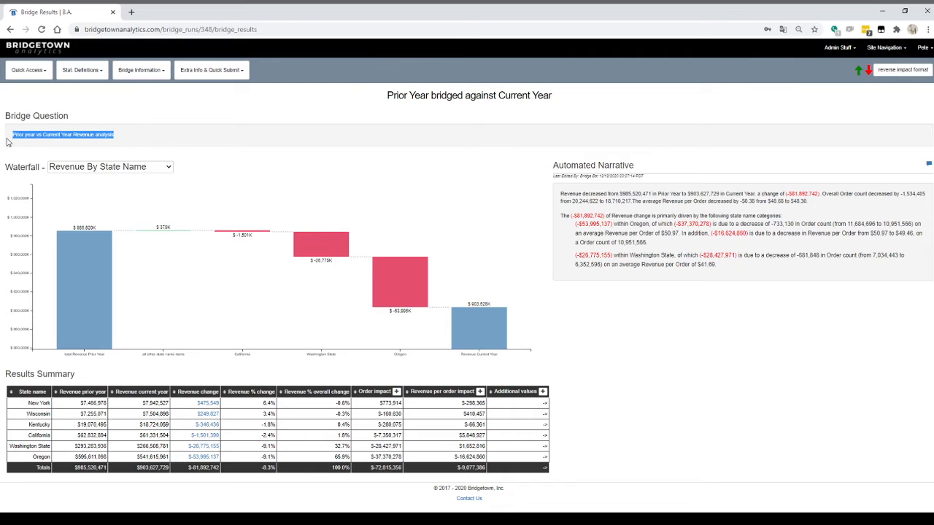
pyautogui.click(40, 141)
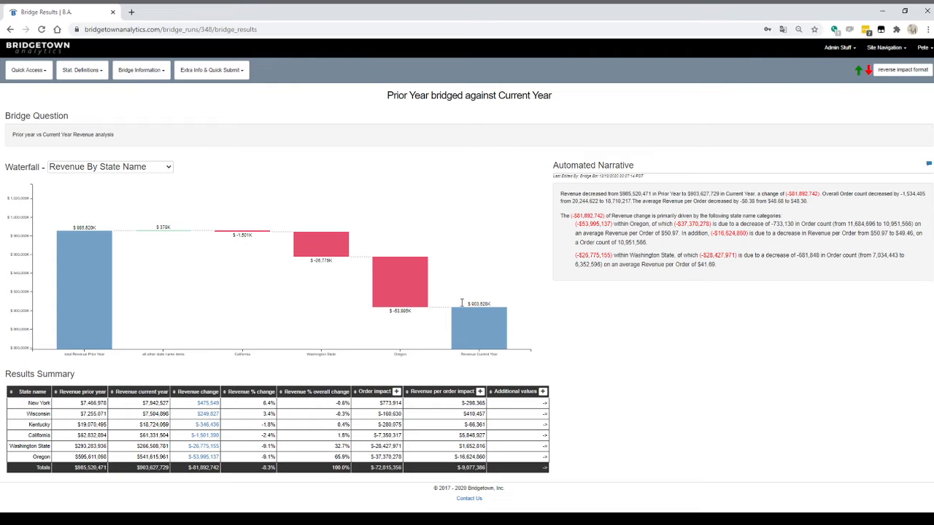
# Examine the prior year total in the waterfall, and view the Revenue By Driver and Revenue Per Order By Driver charts
pyautogui.moveTo(80, 226); pyautogui.dragTo(97, 229)
pyautogui.click(89, 229)
pyautogui.click(143, 173)
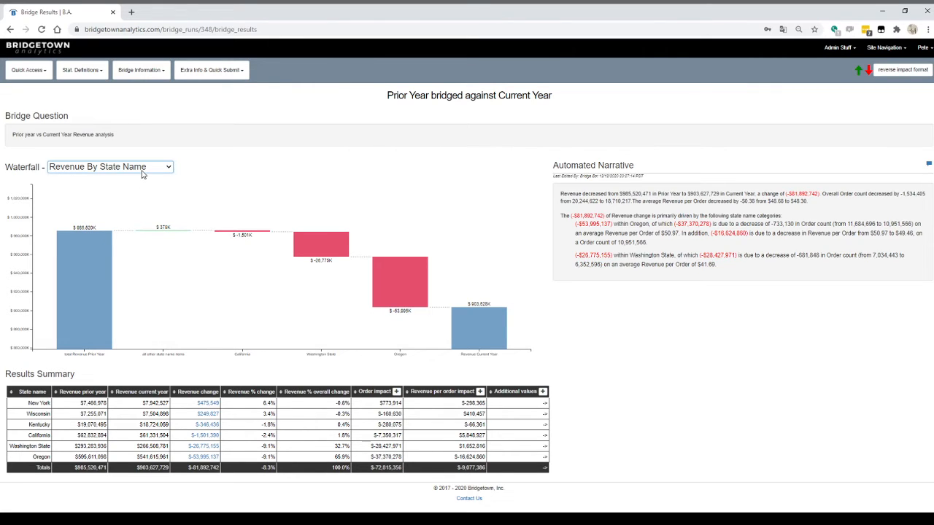
pyautogui.click(138, 205)
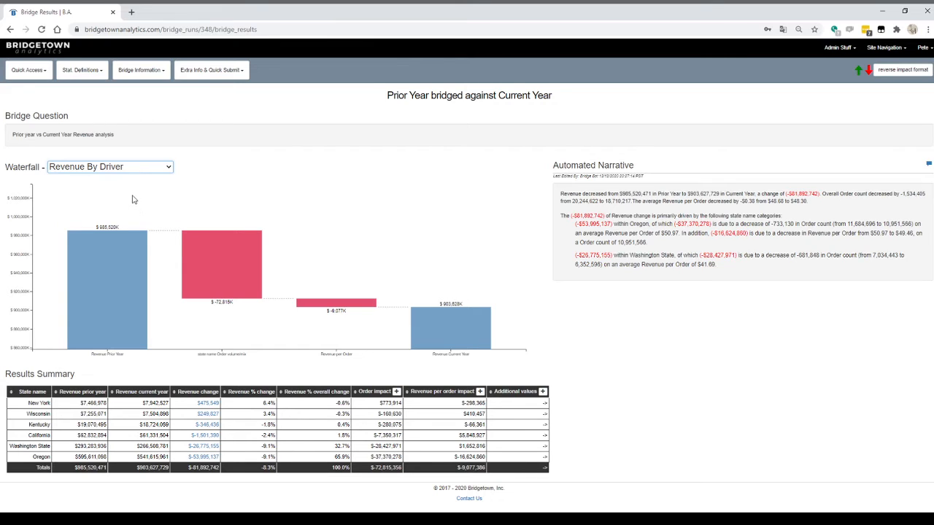
pyautogui.click(133, 212)
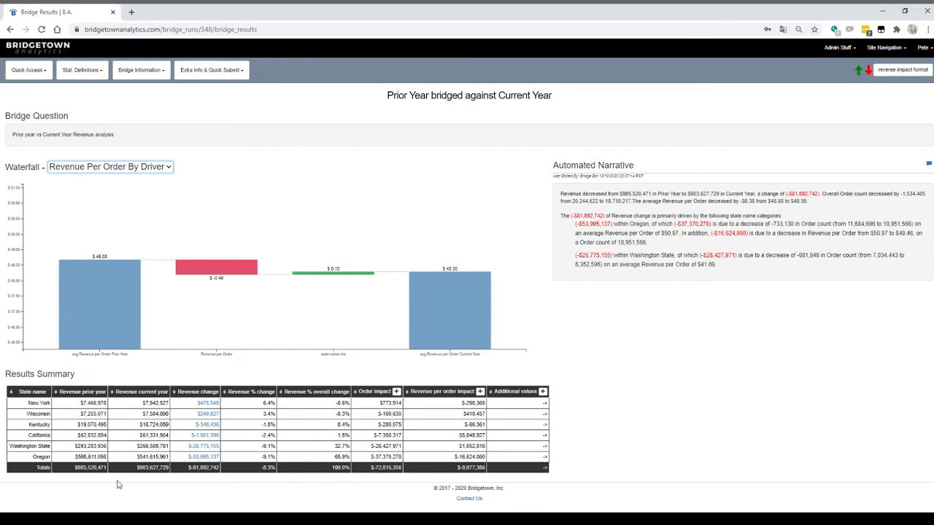
# Highlight Oregon's revenue per order impact and view the Revenue Per Order Change waterfall, returning to Revenue By State Name
pyautogui.moveTo(458, 456); pyautogui.dragTo(486, 457)
pyautogui.click(83, 171)
pyautogui.click(97, 194)
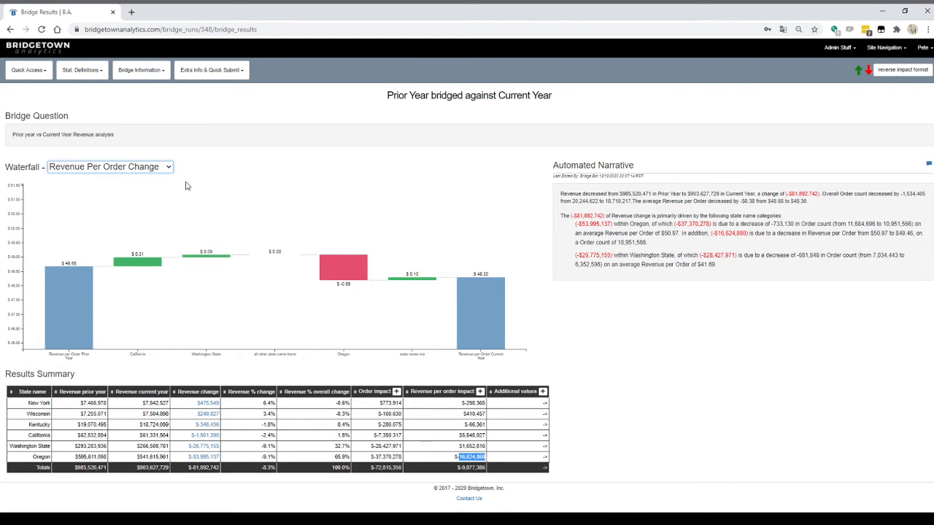
pyautogui.click(139, 181)
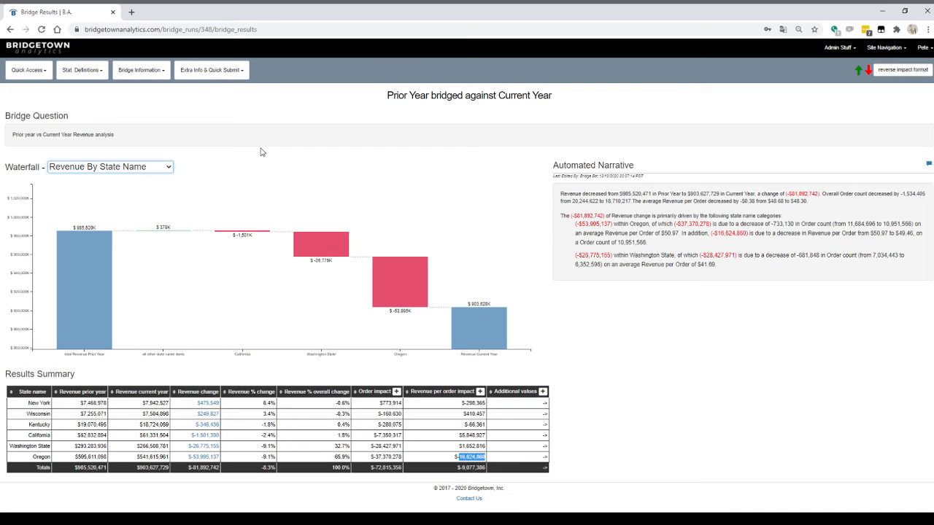
# Add cake_type as a second category hierarchy layer under state_name and re-submit the bridge
pyautogui.click(207, 73)
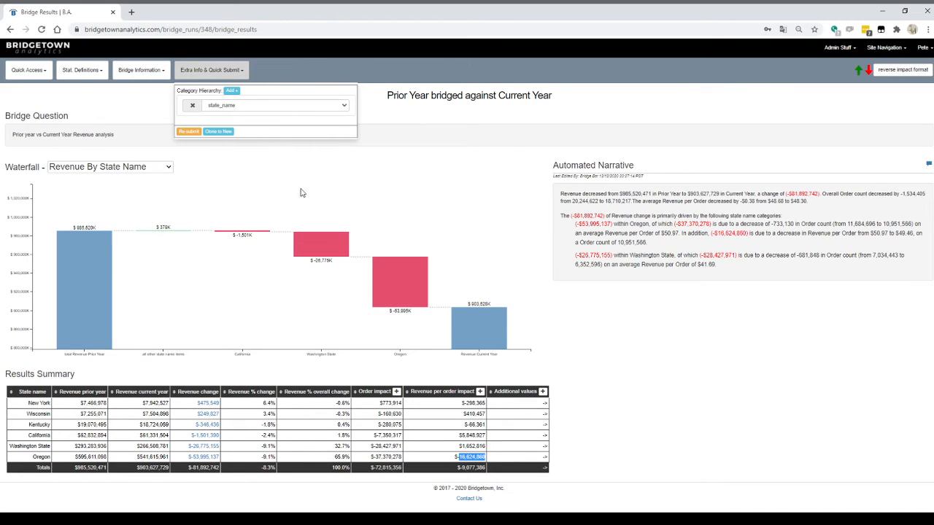
pyautogui.click(231, 92)
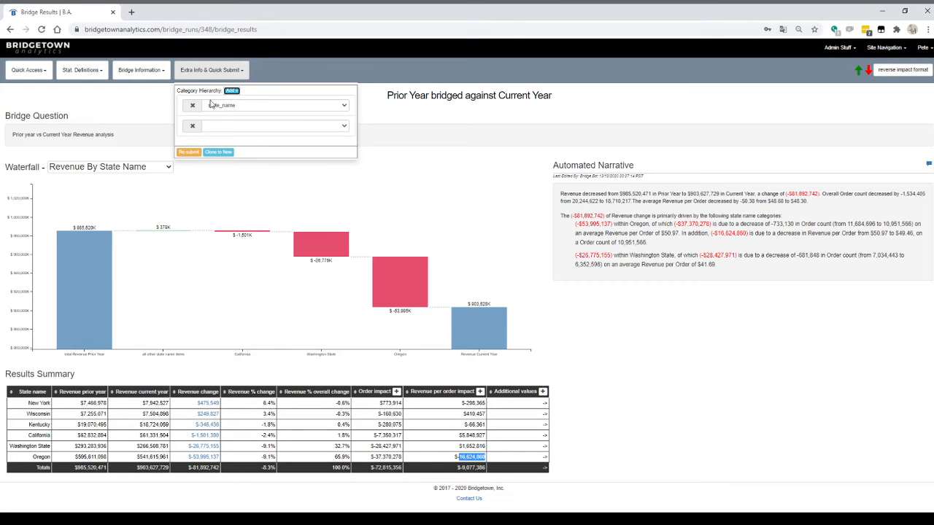
pyautogui.click(242, 127)
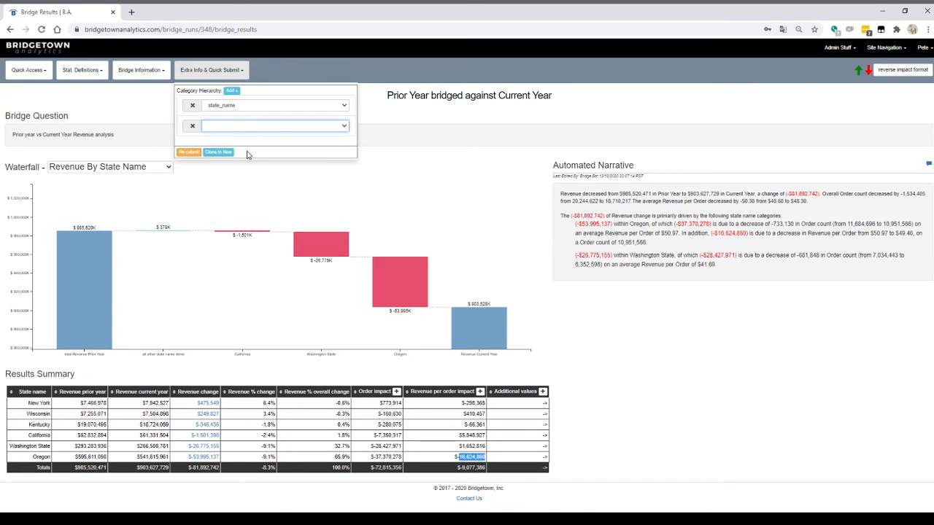
pyautogui.click(247, 154)
pyautogui.click(188, 152)
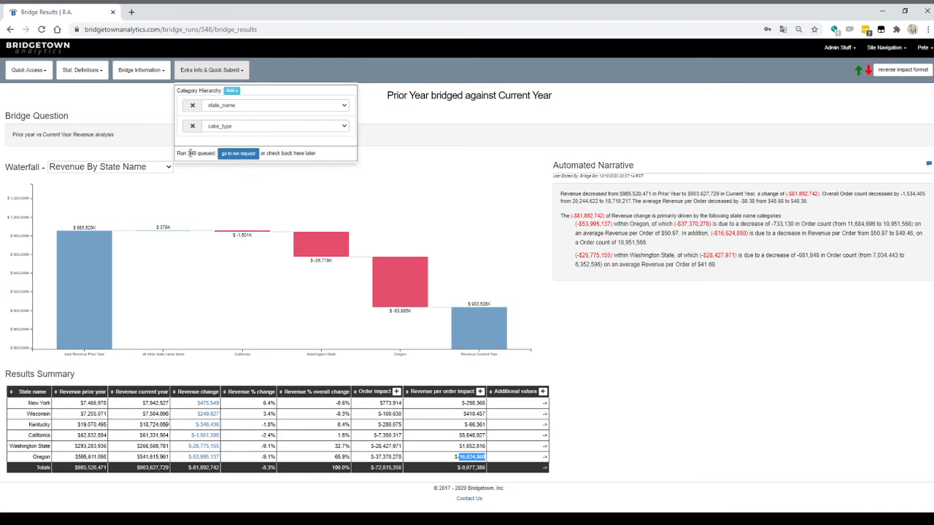
# Follow the run request for the state_name and cake_type bridge, refreshing its status until it finishes, and open the results
pyautogui.click(240, 154)
pyautogui.click(37, 146)
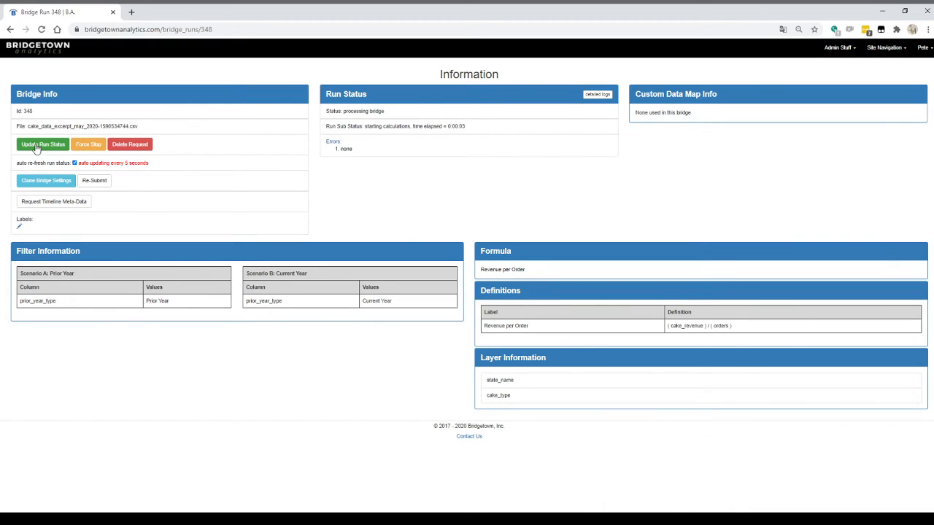
pyautogui.click(37, 146)
pyautogui.click(37, 147)
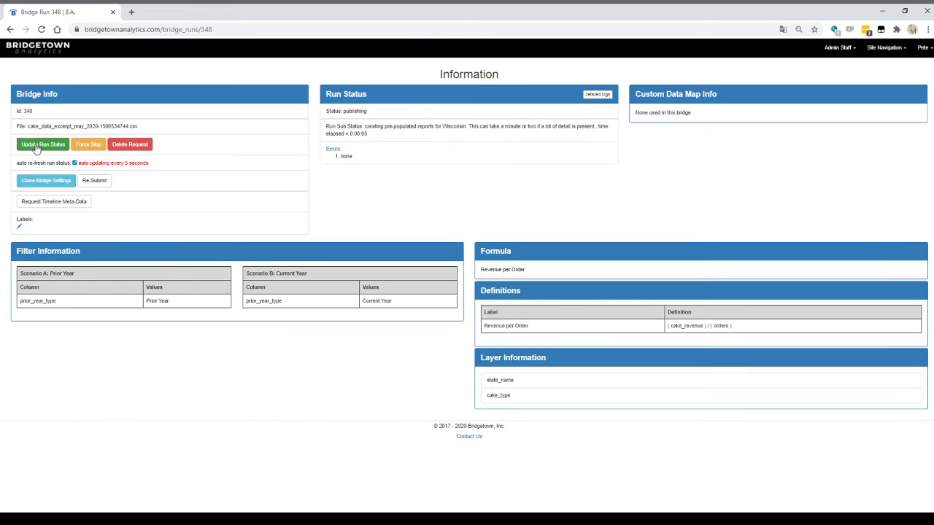
pyautogui.click(37, 147)
pyautogui.click(36, 147)
pyautogui.click(37, 146)
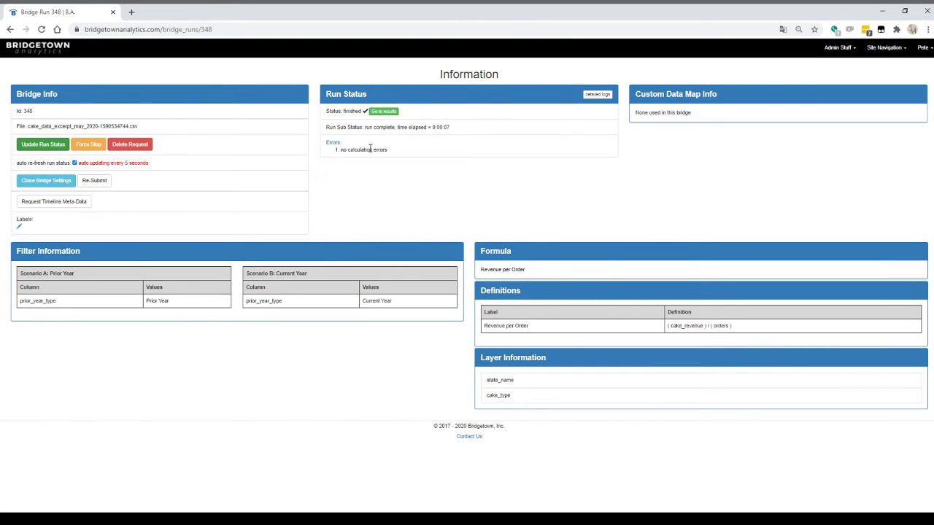
pyautogui.click(385, 112)
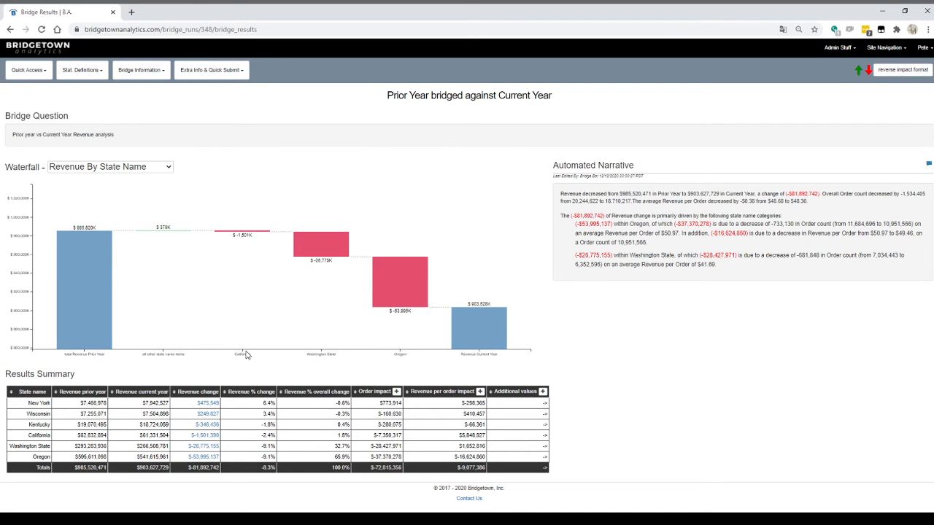
# Show the Revenue Per Order Change waterfall, and drill down into Oregon's revenue change to examine its cake type chart and table
pyautogui.click(92, 167)
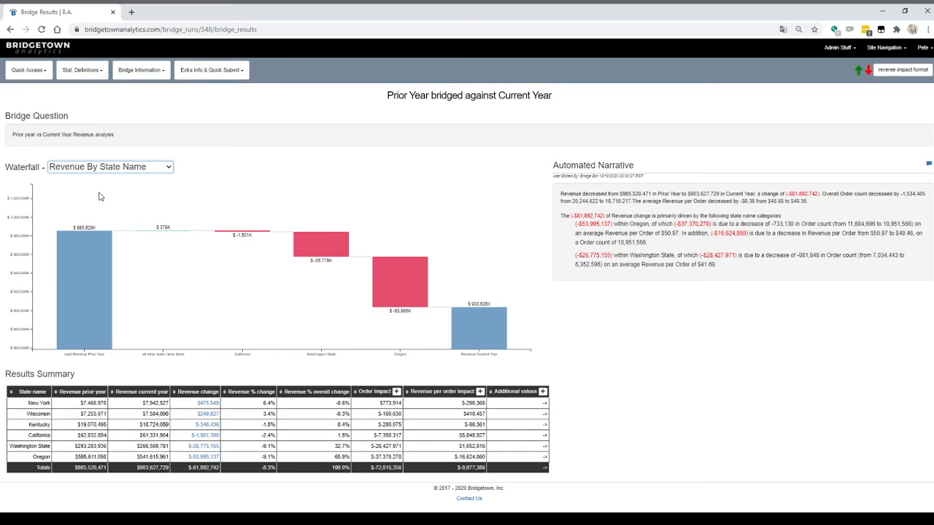
pyautogui.click(102, 196)
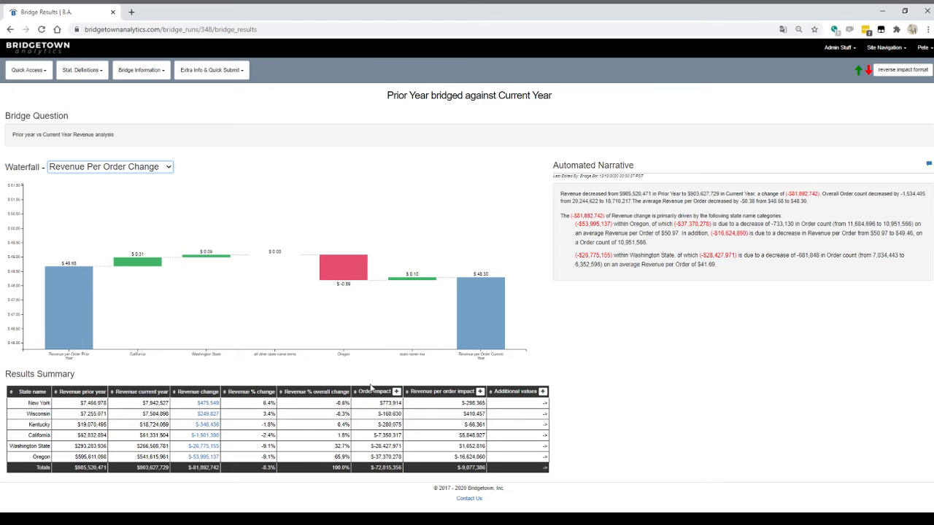
pyautogui.click(207, 457)
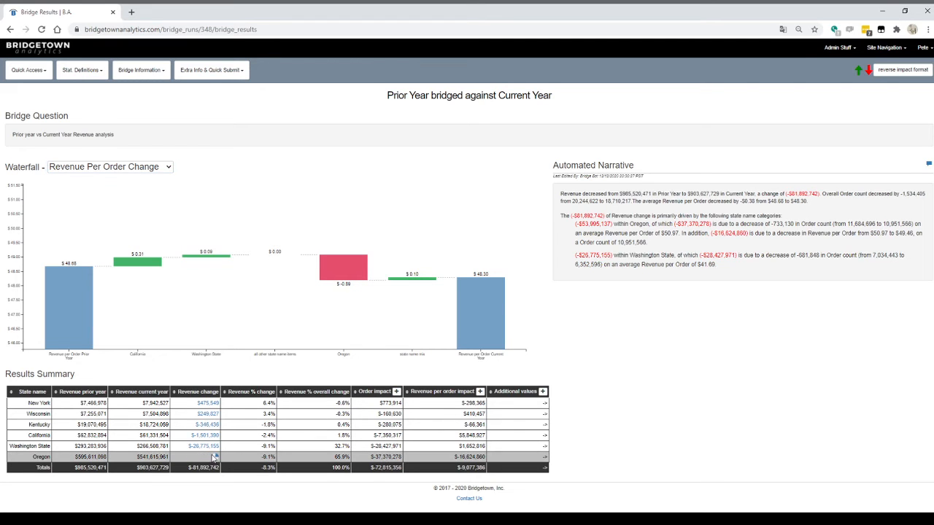
pyautogui.scroll(-4, 307, 335)
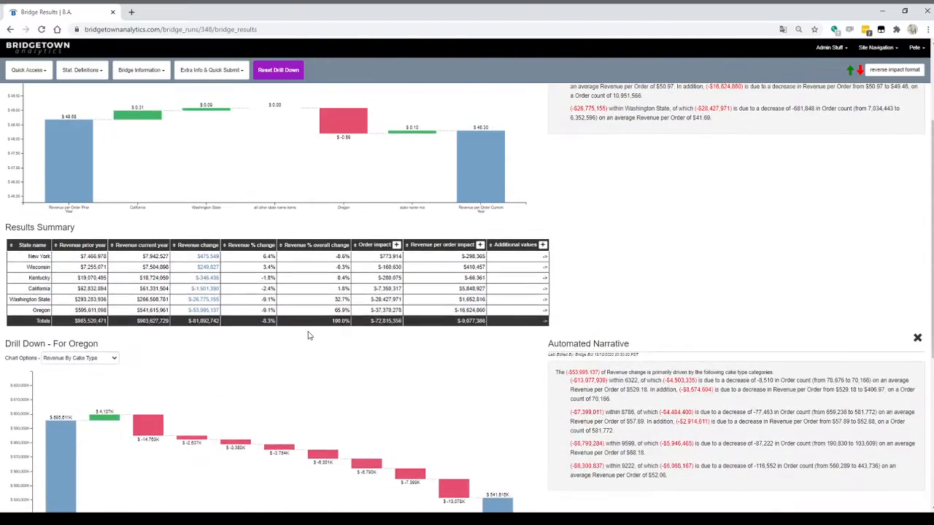
pyautogui.scroll(-1, 314, 334)
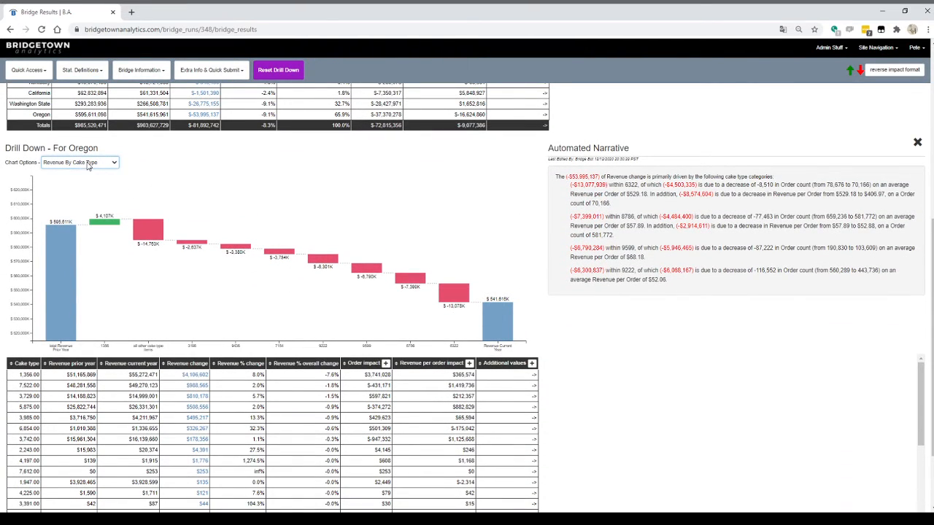
pyautogui.click(281, 298)
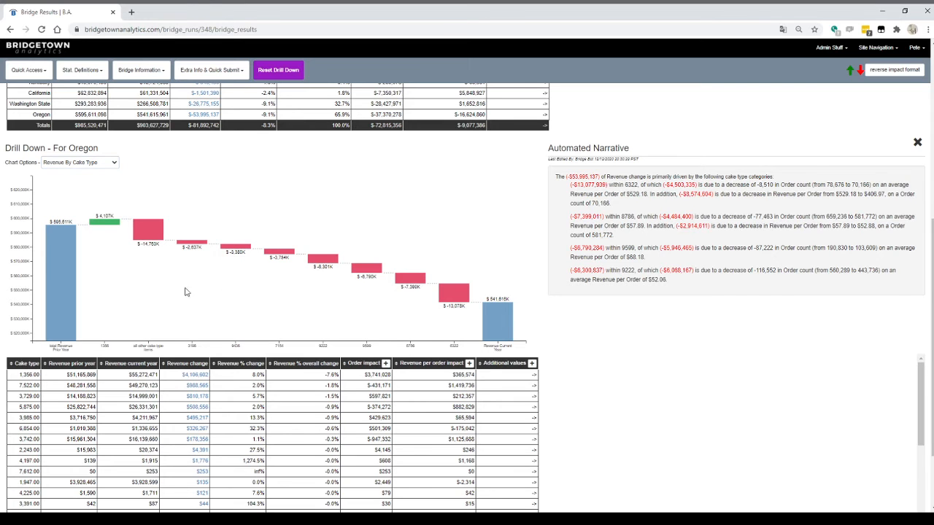
pyautogui.scroll(-10, 182, 373)
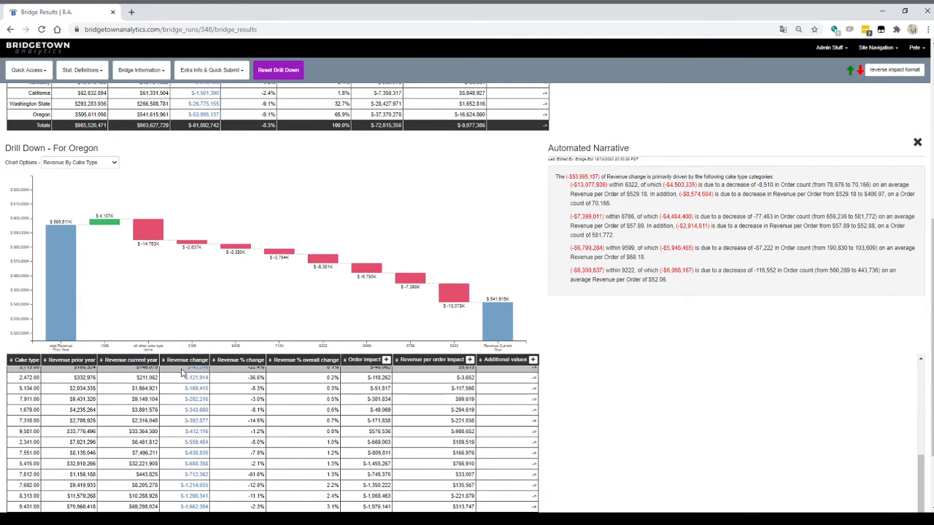
pyautogui.scroll(10, 183, 373)
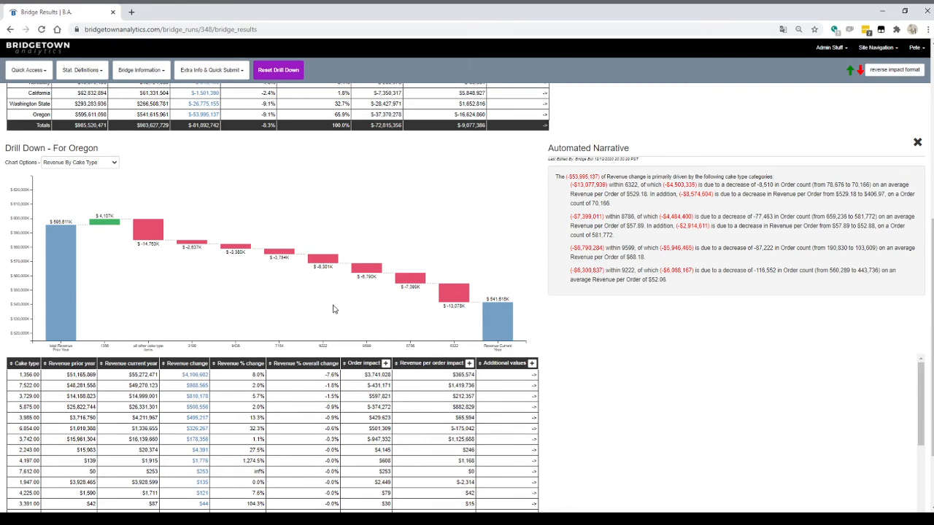
pyautogui.scroll(6, 379, 291)
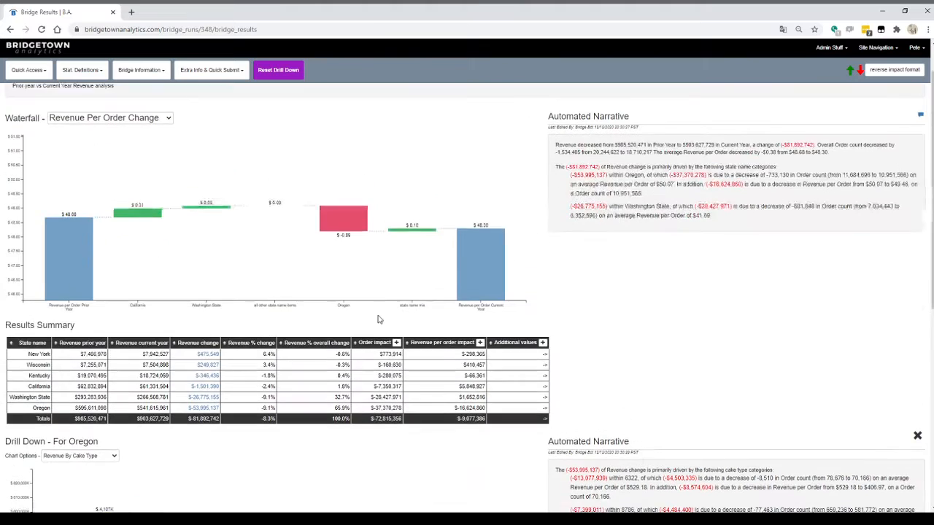
# Change the second category hierarchy layer to cake_type_group, re-submit the bridge and go to its run request
pyautogui.click(212, 74)
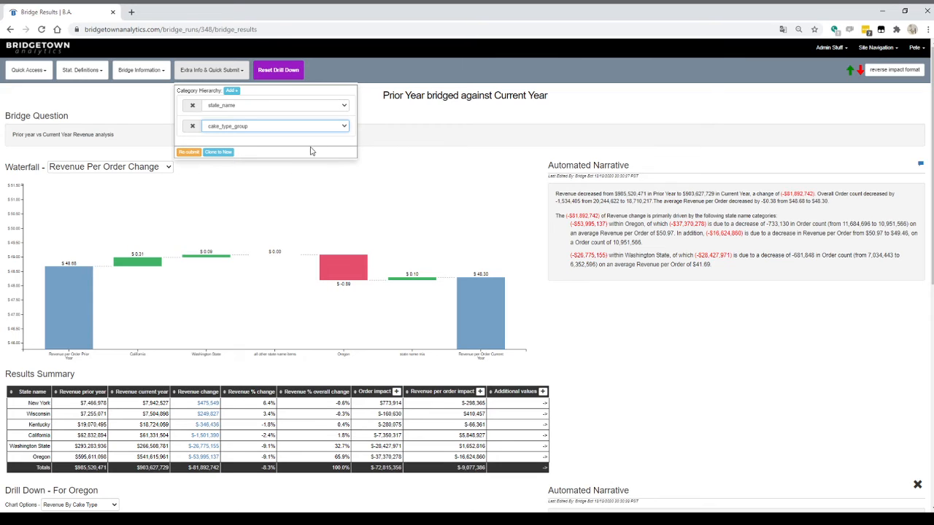
pyautogui.click(191, 152)
pyautogui.click(240, 156)
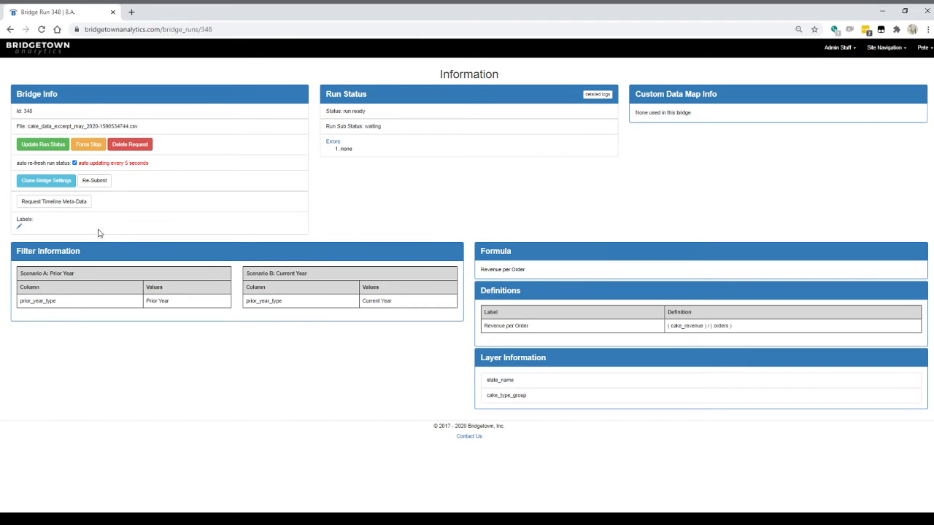
# Refresh the run status of the cake_type_group bridge until it finishes, and open its results
pyautogui.click(55, 143)
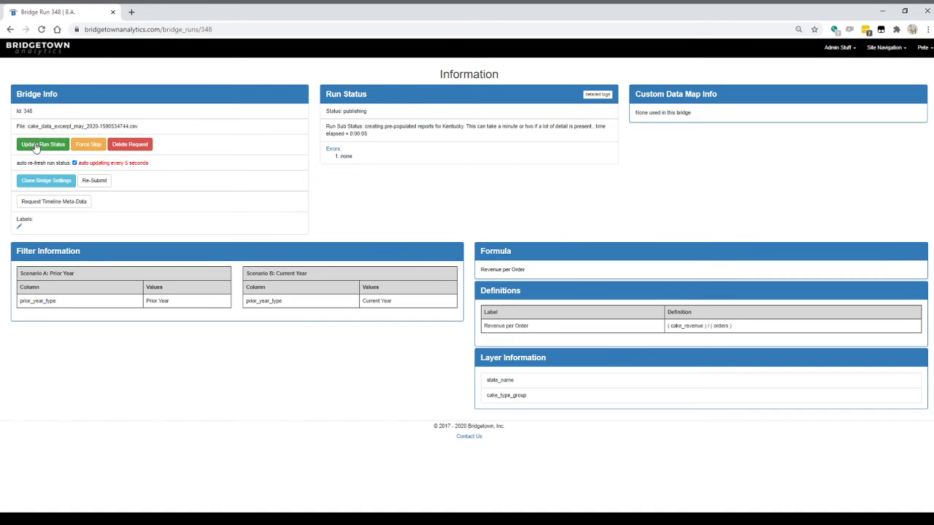
pyautogui.click(36, 148)
pyautogui.click(38, 147)
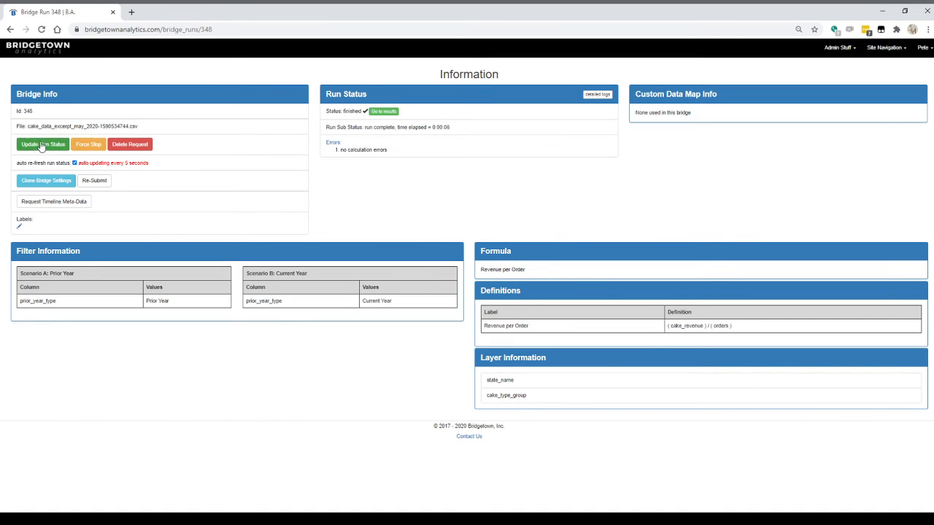
pyautogui.click(382, 112)
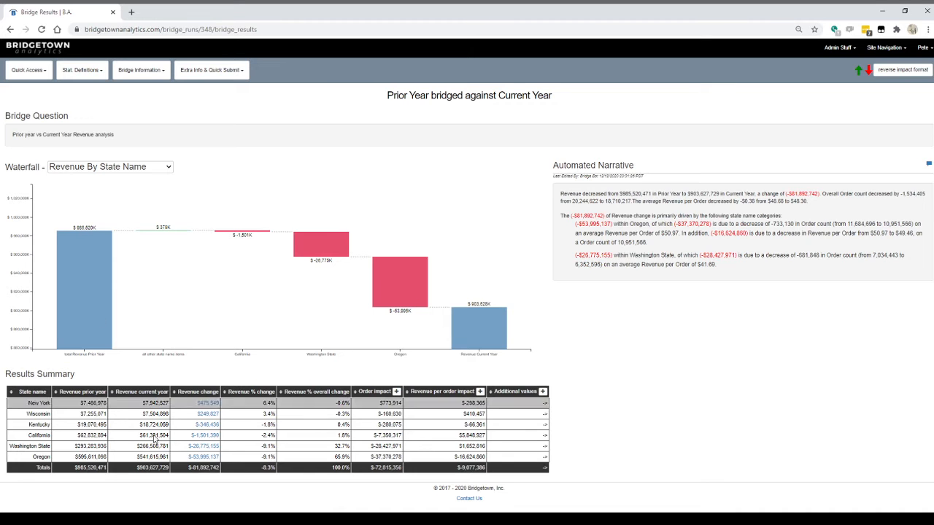
# Drill down into Oregon's revenue change and examine the breakdown by cake type group against the state's total
pyautogui.click(204, 457)
pyautogui.scroll(-3, 324, 312)
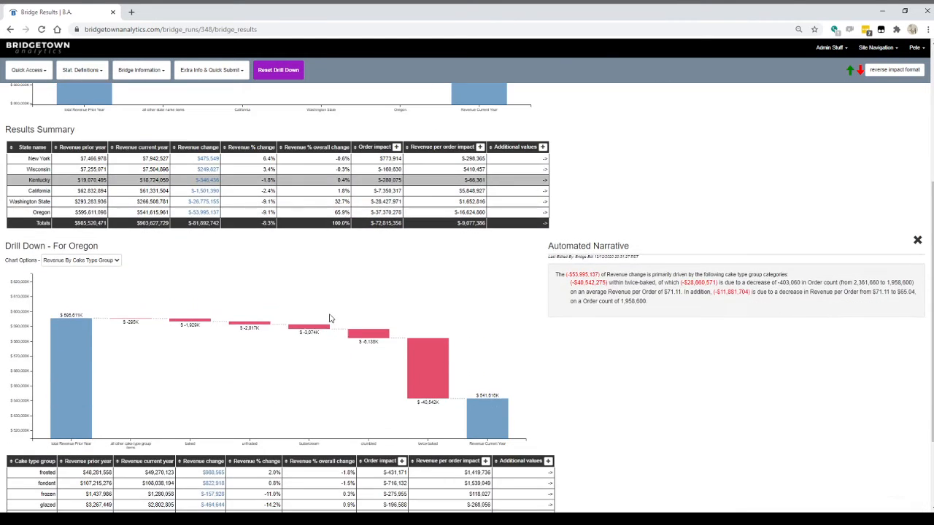
pyautogui.scroll(-2, 329, 319)
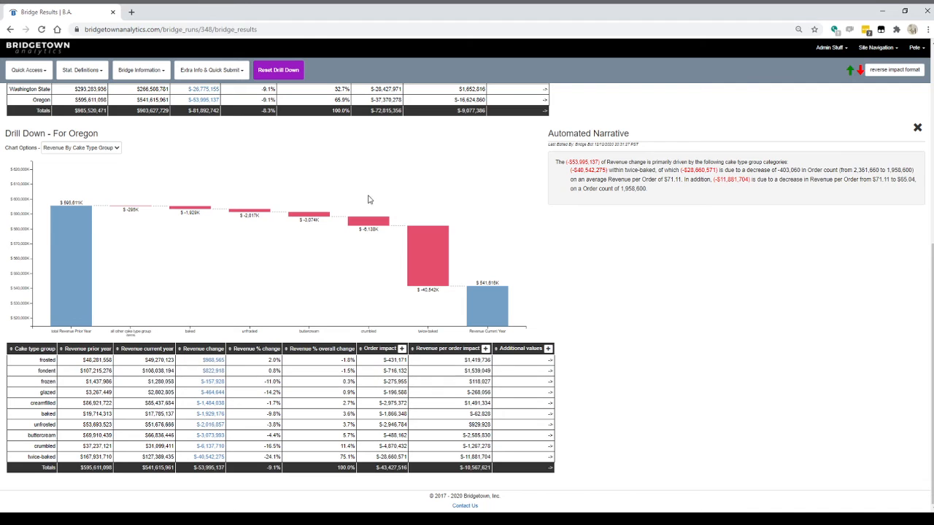
pyautogui.scroll(1, 358, 191)
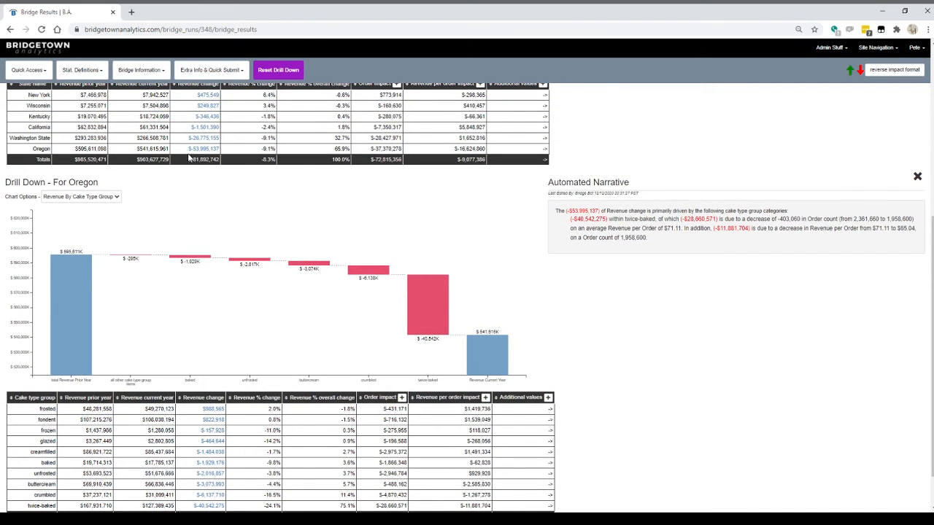
pyautogui.moveTo(187, 149); pyautogui.dragTo(220, 149)
pyautogui.click(258, 204)
pyautogui.scroll(-2, 464, 366)
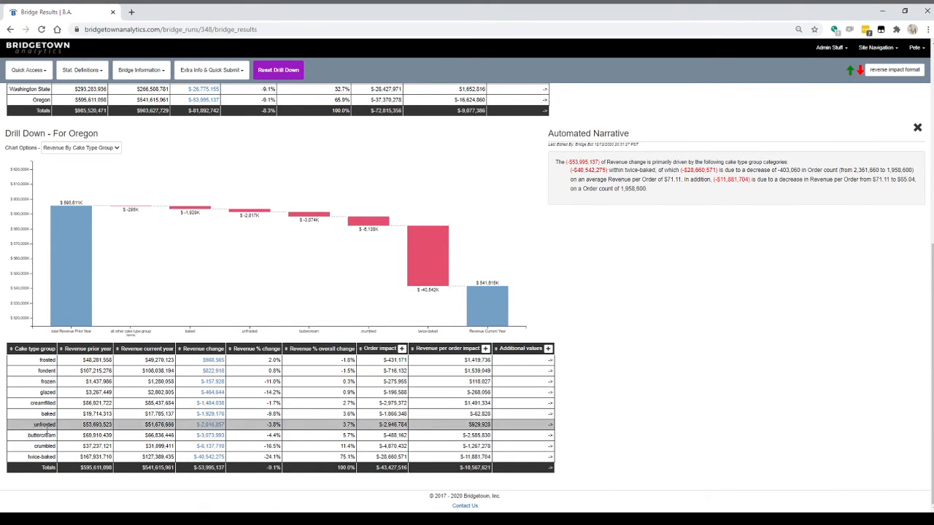
# Expand the drill-down table's revenue per order impact, chart Revenue Per Order Change, and highlight the twice-baked prior year value
pyautogui.click(484, 349)
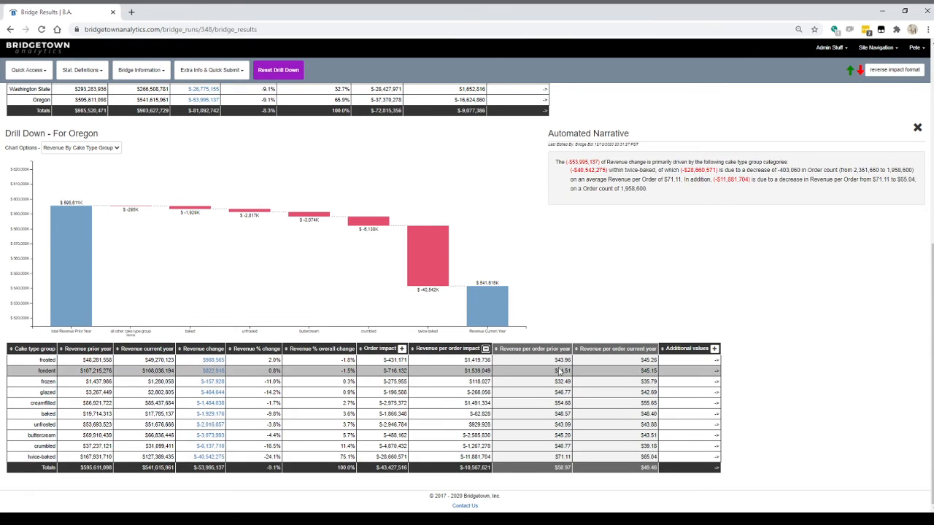
pyautogui.click(81, 149)
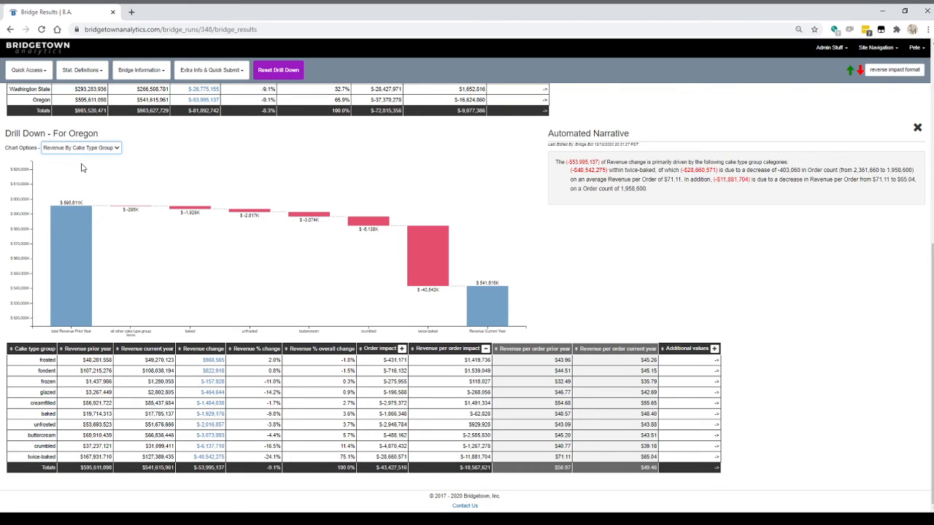
pyautogui.click(81, 168)
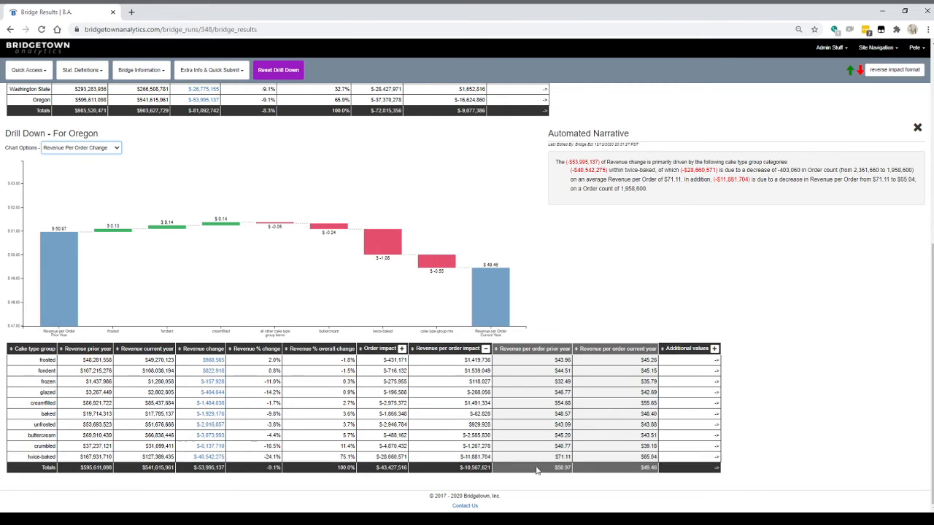
pyautogui.moveTo(555, 458); pyautogui.dragTo(571, 458)
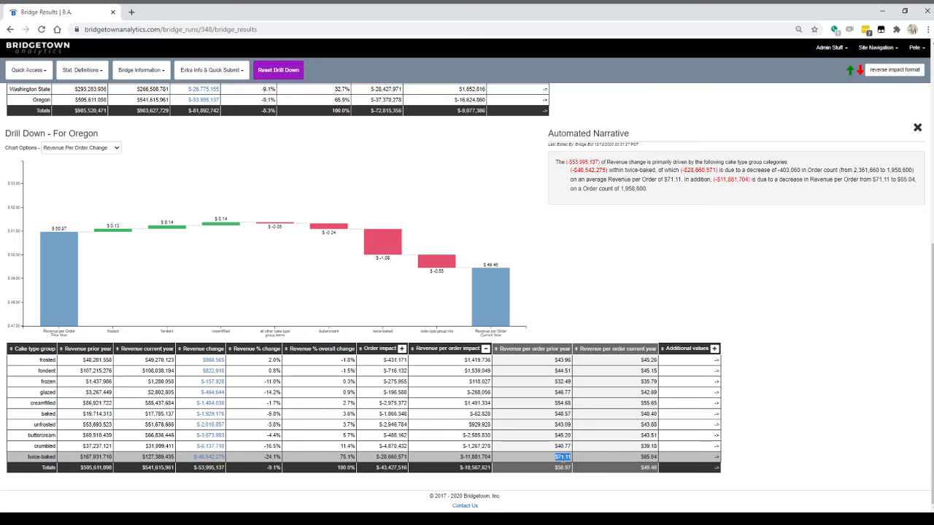
# Highlight the twice-baked current year revenue per order, and switch the Oregon drill-down chart to Revenue By Cake Type Group
pyautogui.moveTo(640, 458); pyautogui.dragTo(658, 458)
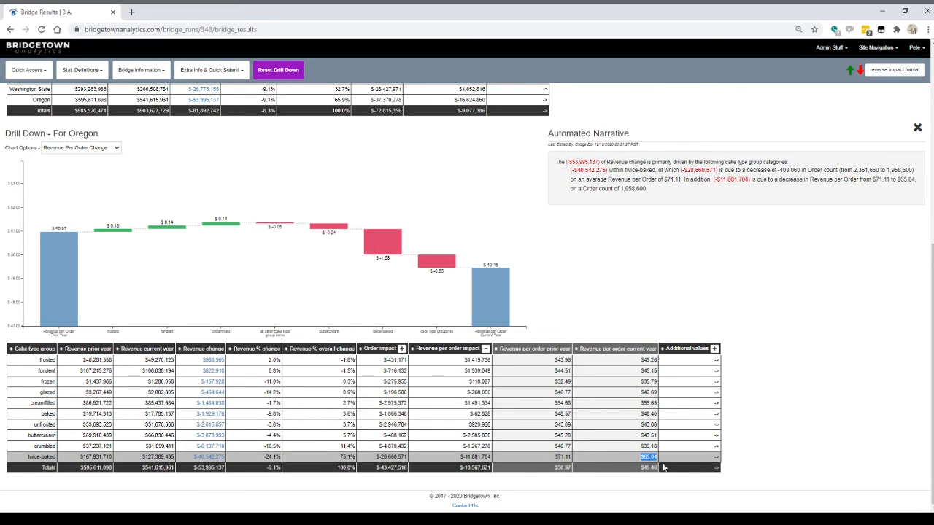
pyautogui.click(82, 150)
pyautogui.click(91, 168)
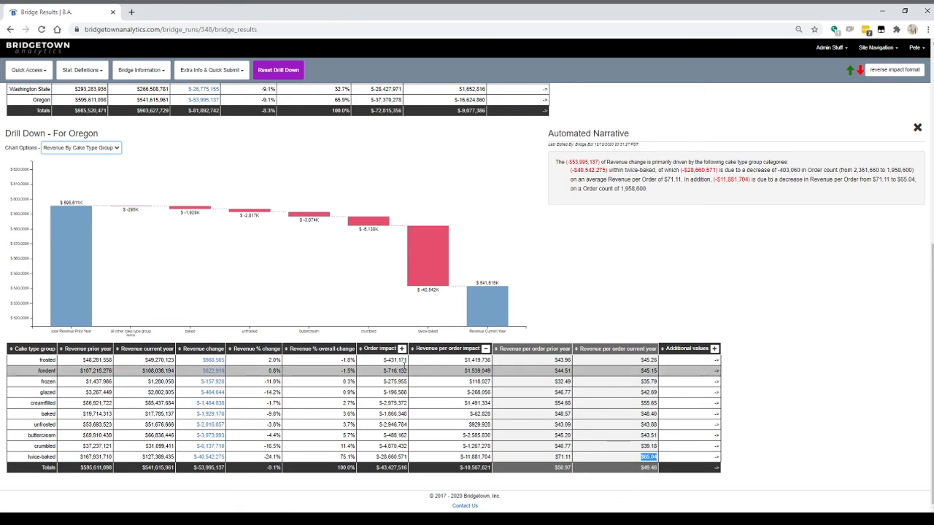
# Expand the order impact, highlight the twice-baked prior and current year orders, and chart Revenue Per Order By Driver for Oregon
pyautogui.click(401, 349)
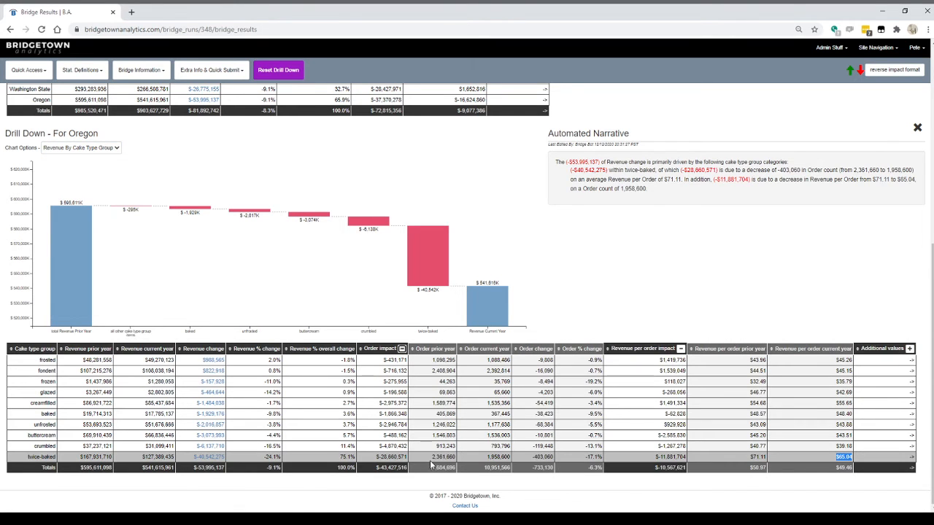
pyautogui.moveTo(430, 457); pyautogui.dragTo(457, 459)
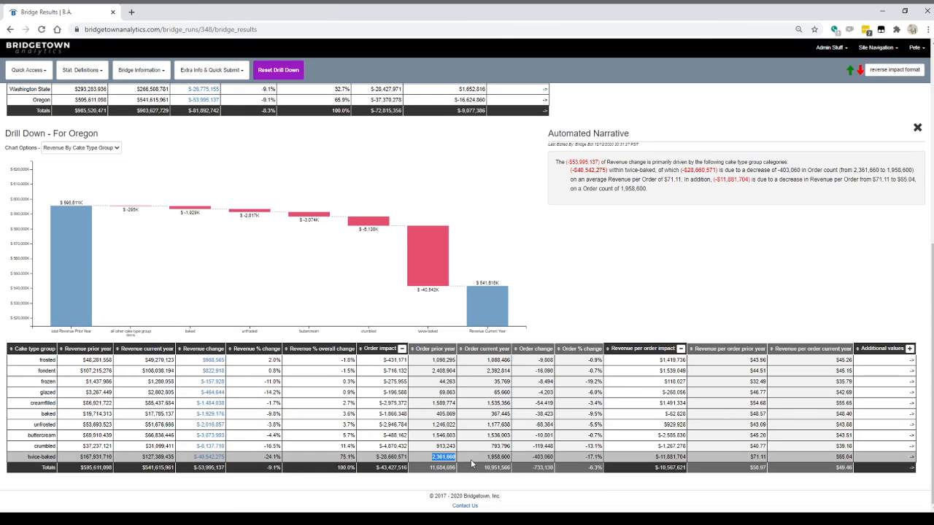
pyautogui.doubleClick(495, 457)
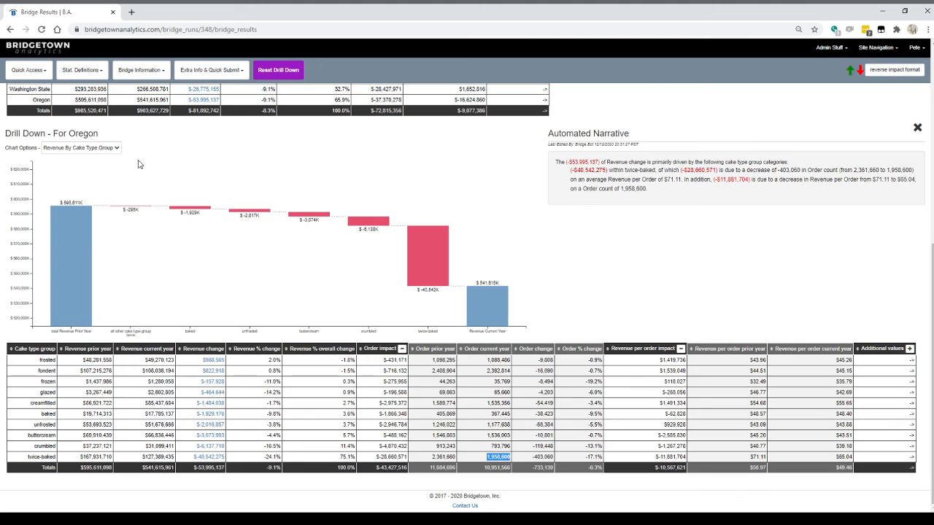
pyautogui.click(87, 184)
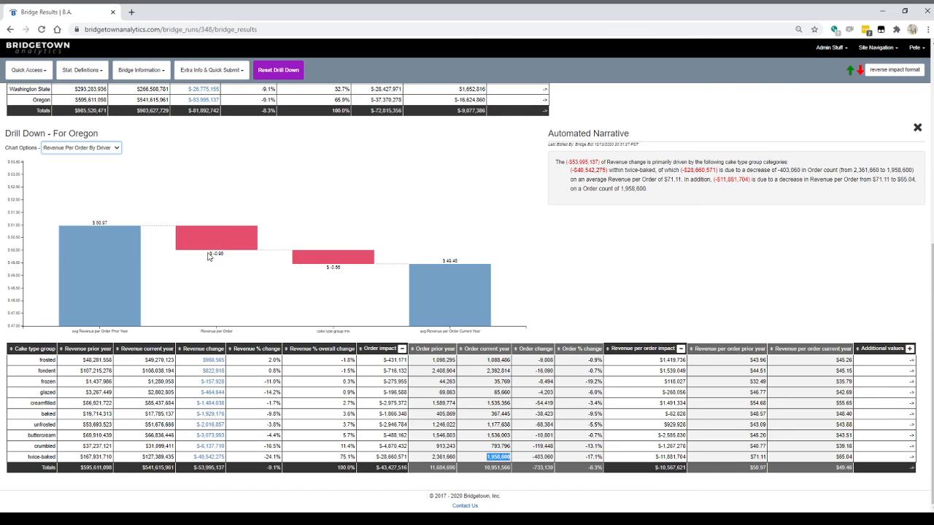
# Clone the bridge to a new run and append "with RpO Breakout" to its business question
pyautogui.scroll(3, 257, 299)
pyautogui.scroll(2, 257, 299)
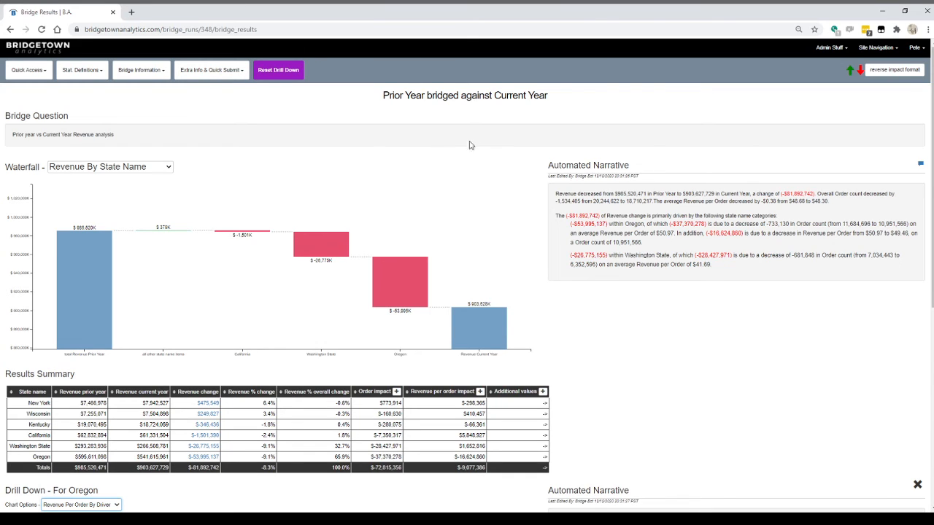
pyautogui.click(207, 73)
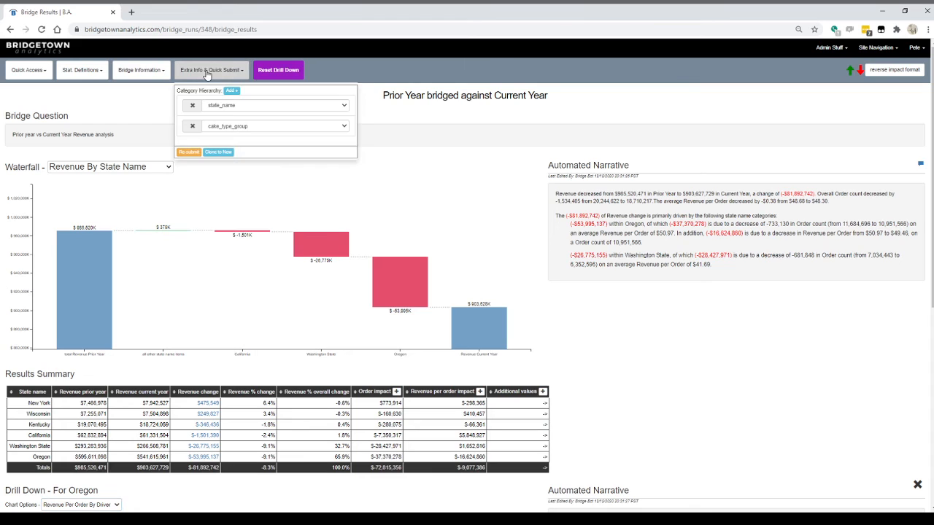
pyautogui.click(226, 156)
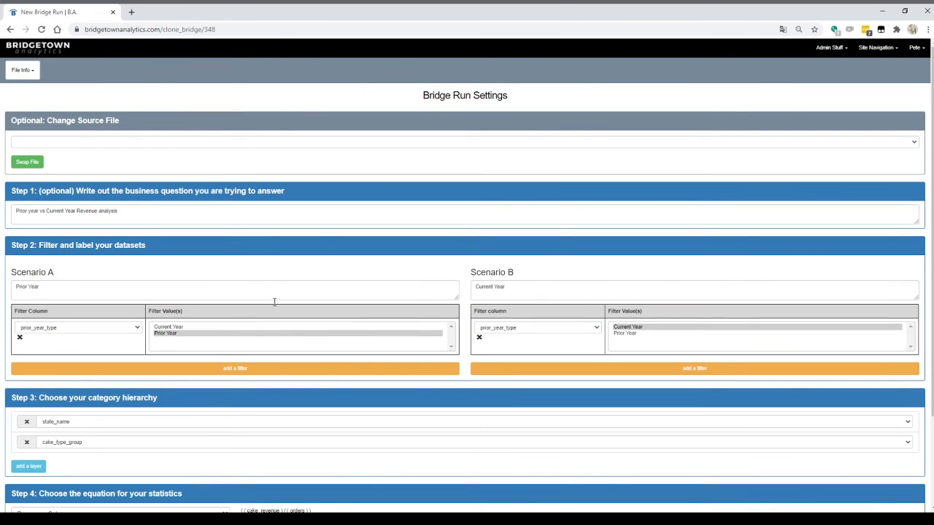
pyautogui.click(260, 224)
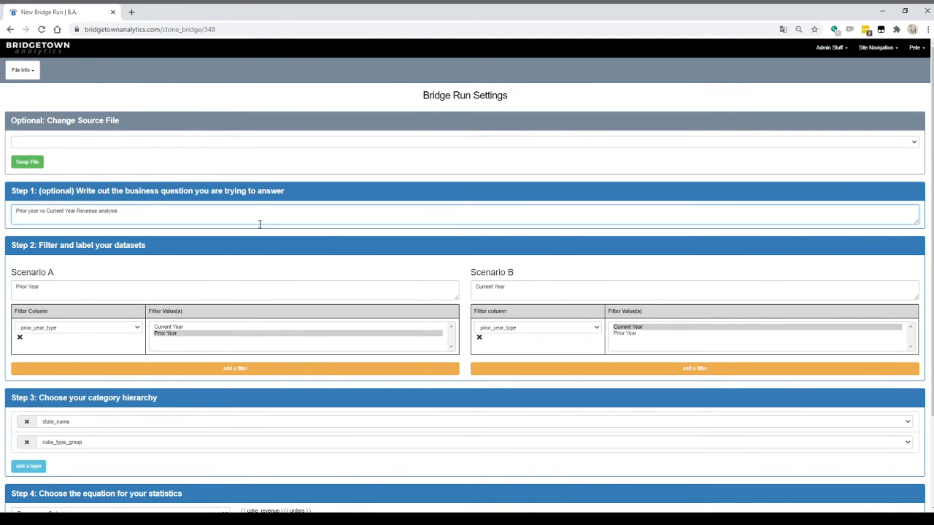
pyautogui.write('with RpO Breakout')
# Choose the equation Revenue per Order = Revenue per Cake * Basket Size for the statistics and submit the bridge
pyautogui.scroll(-3, 291, 299)
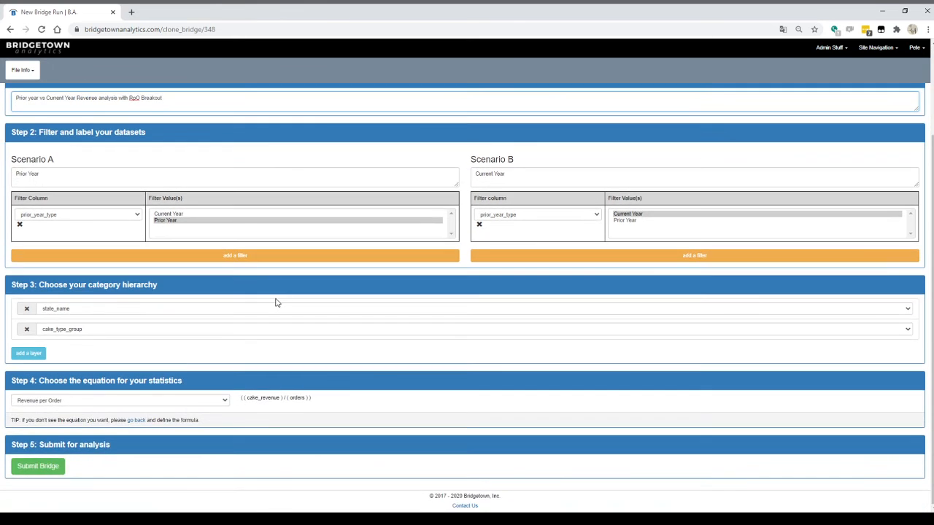
pyautogui.click(92, 400)
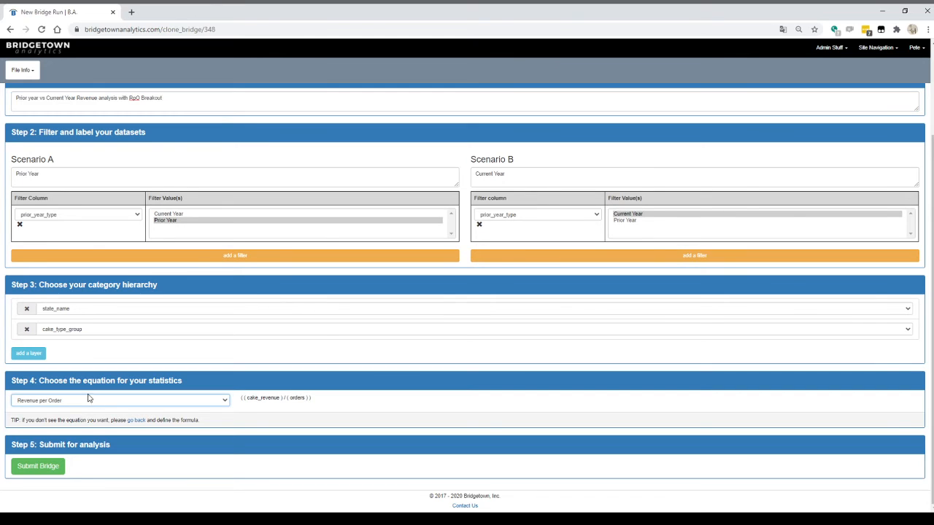
pyautogui.click(78, 429)
pyautogui.click(57, 468)
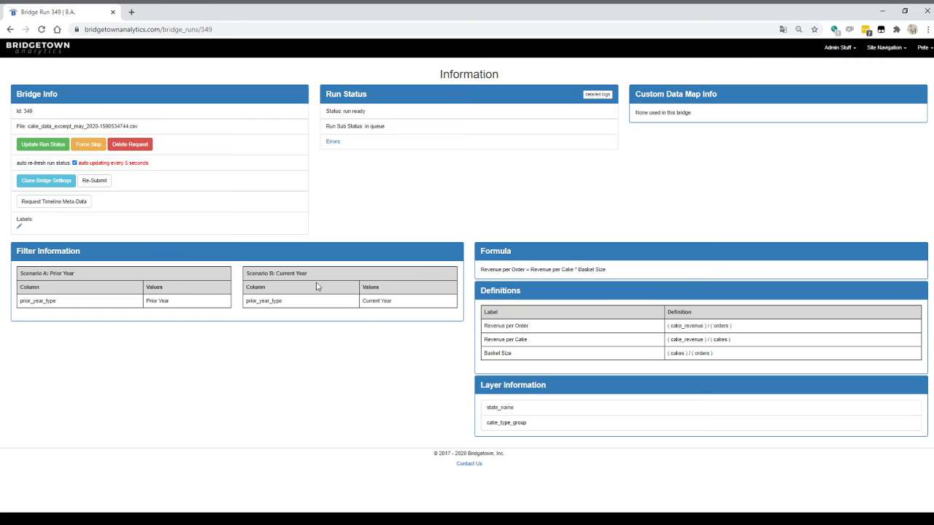
# Refresh the run status of the RpO Breakout bridge until it finishes, check its formula, and open its results
pyautogui.click(50, 148)
pyautogui.click(47, 148)
pyautogui.click(45, 148)
pyautogui.click(45, 148)
pyautogui.click(45, 148)
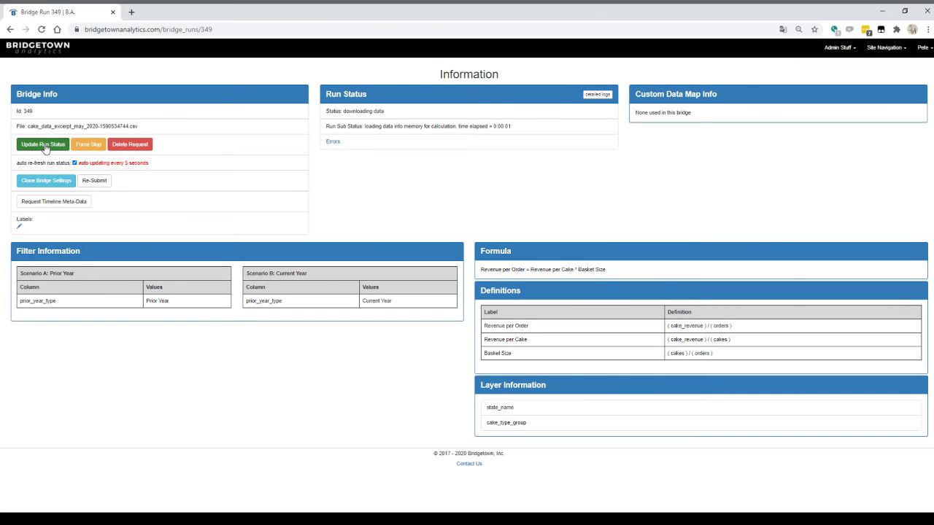
pyautogui.click(44, 148)
pyautogui.click(44, 148)
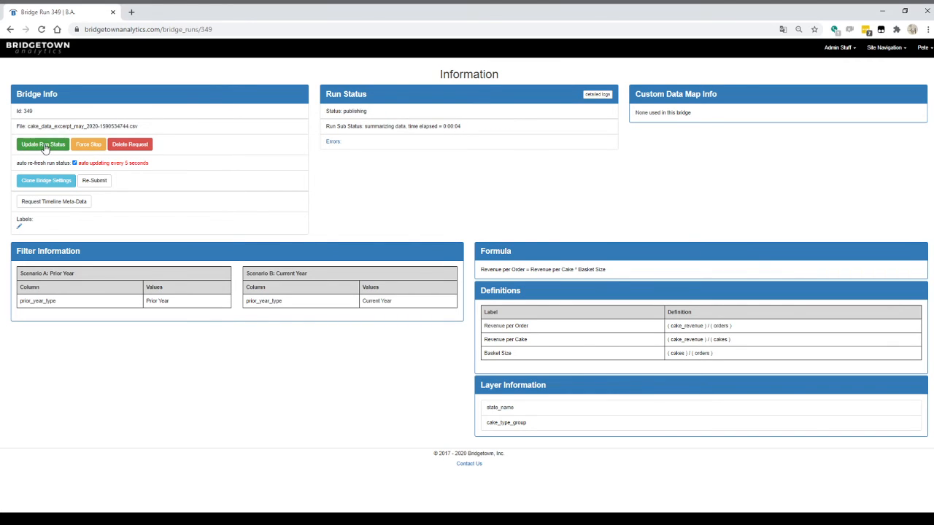
pyautogui.click(44, 148)
pyautogui.click(45, 148)
pyautogui.click(44, 148)
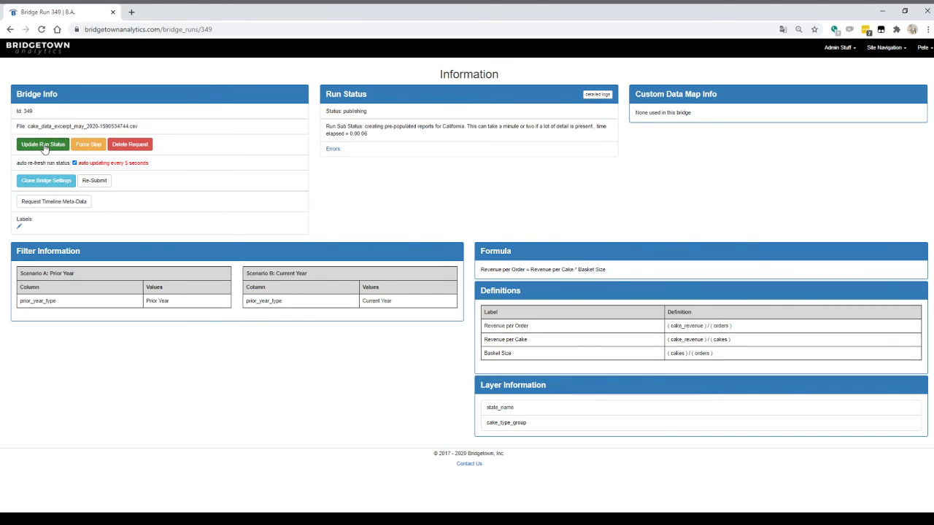
pyautogui.click(44, 148)
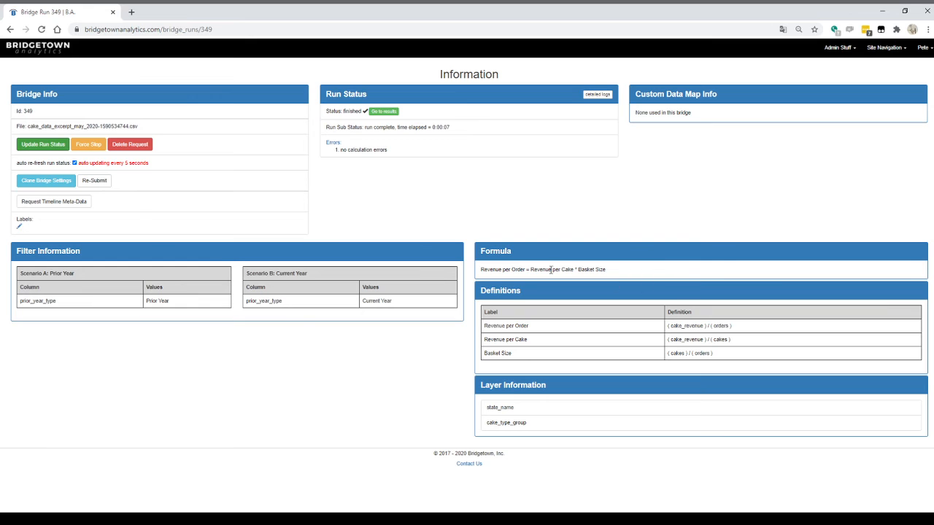
pyautogui.moveTo(530, 269); pyautogui.dragTo(579, 272)
pyautogui.click(380, 111)
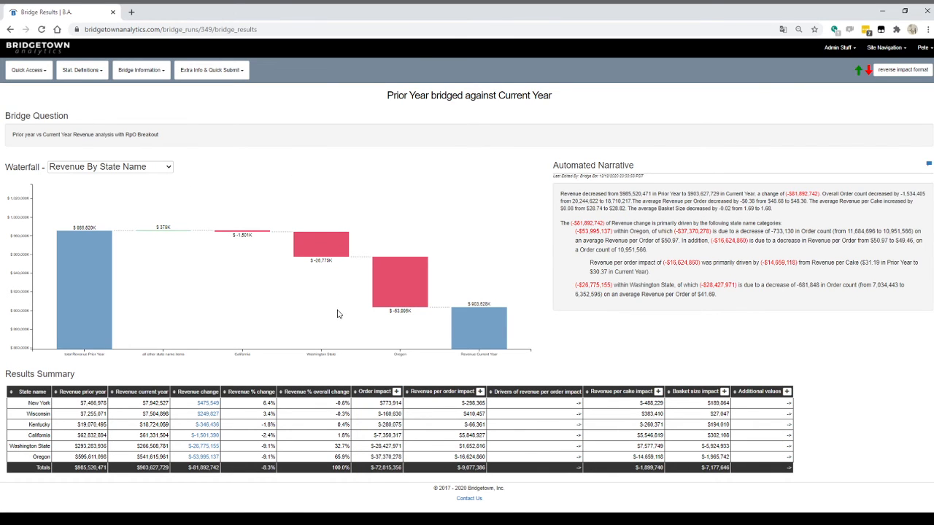
# Drill down into Oregon's revenue change and chart it by Revenue Per Order By Driver, followed by Revenue Per Order Change
pyautogui.click(204, 458)
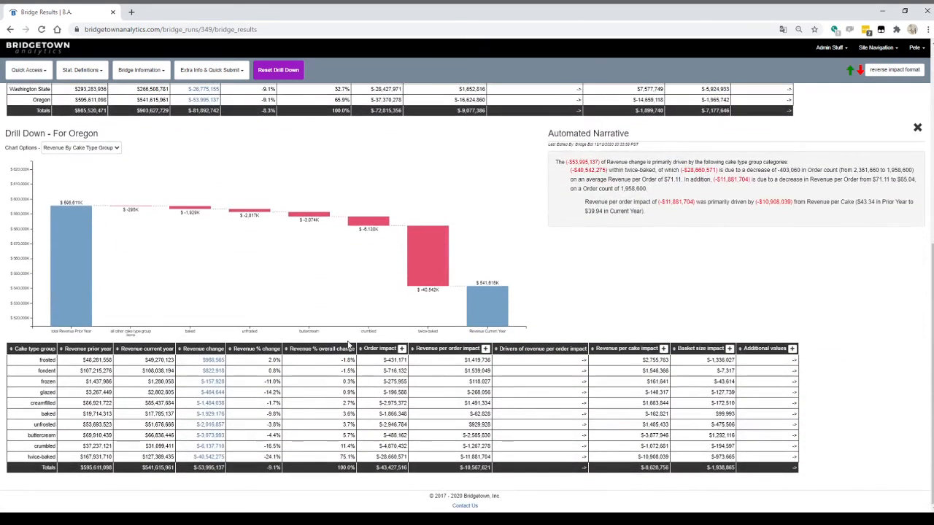
pyautogui.click(100, 151)
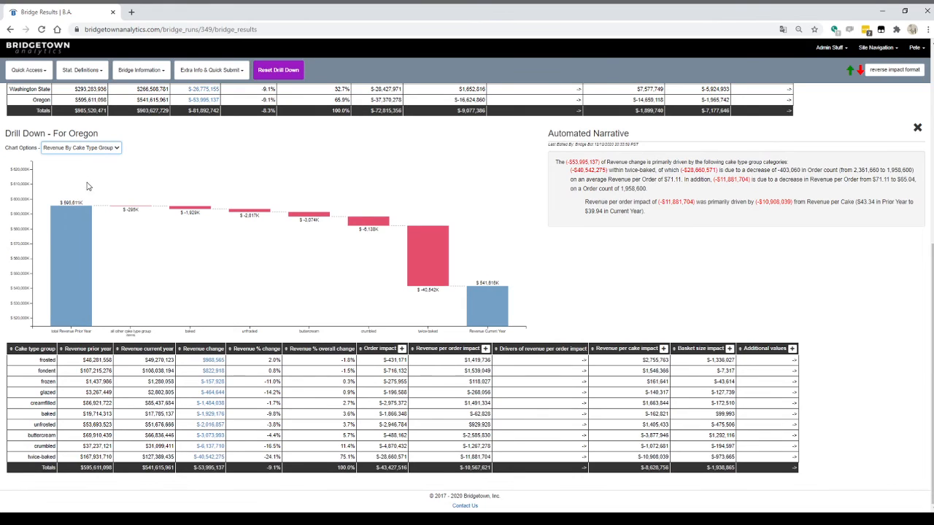
pyautogui.click(87, 183)
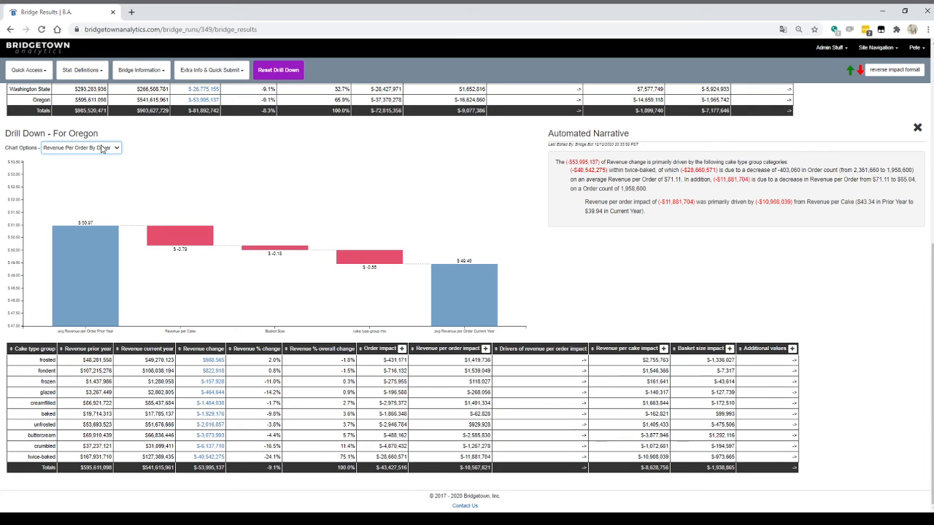
pyautogui.click(102, 169)
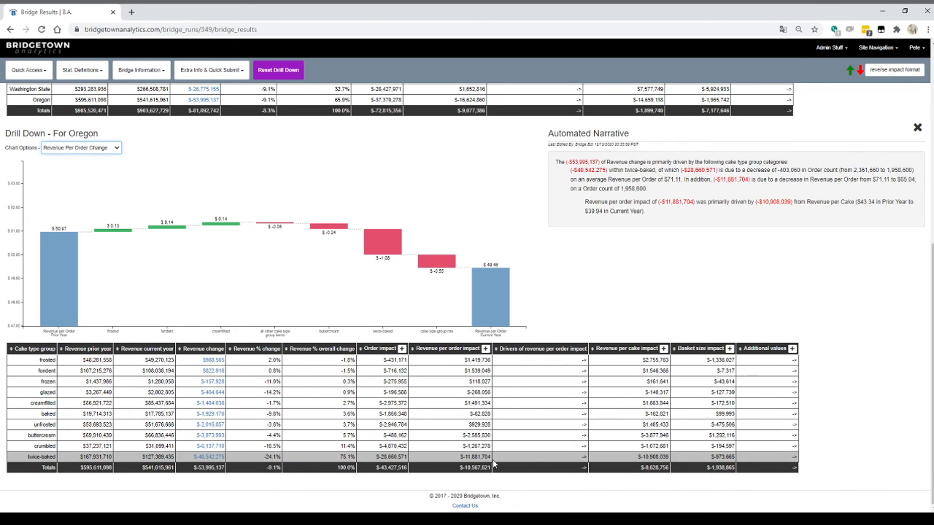
# Expand the drill-down's revenue per order impact and highlight the twice-baked prior and current year revenue per order
pyautogui.click(485, 349)
pyautogui.moveTo(527, 468); pyautogui.dragTo(629, 467)
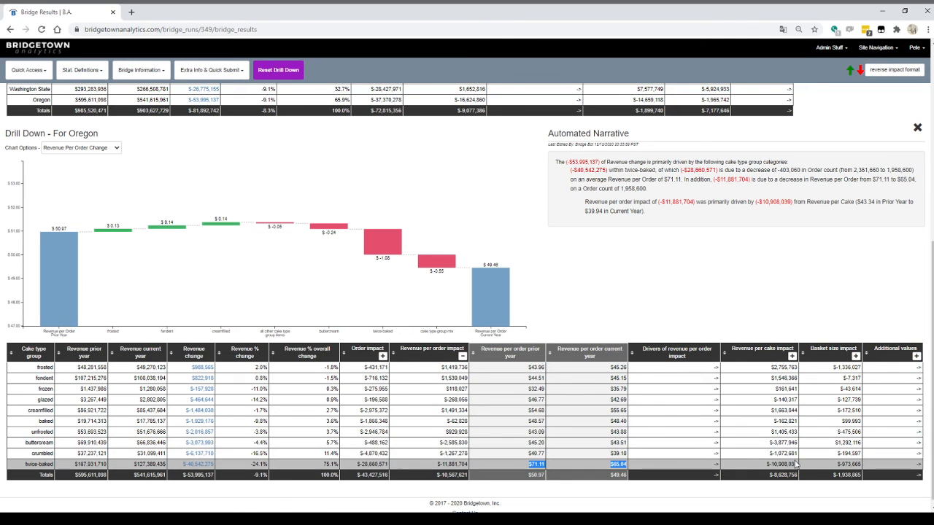
pyautogui.click(732, 467)
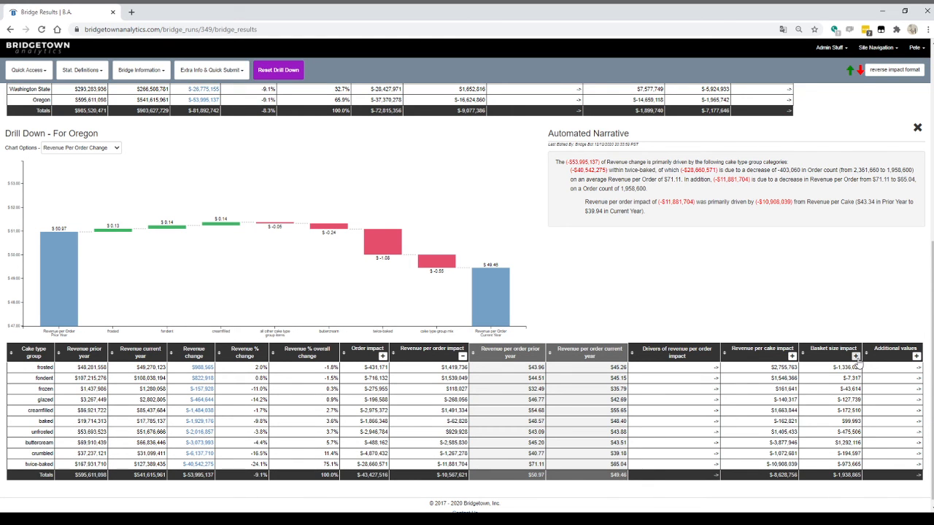
# Expand the revenue per cake impact, highlight the twice-baked prior year value and impact, and collapse the columns again
pyautogui.click(792, 356)
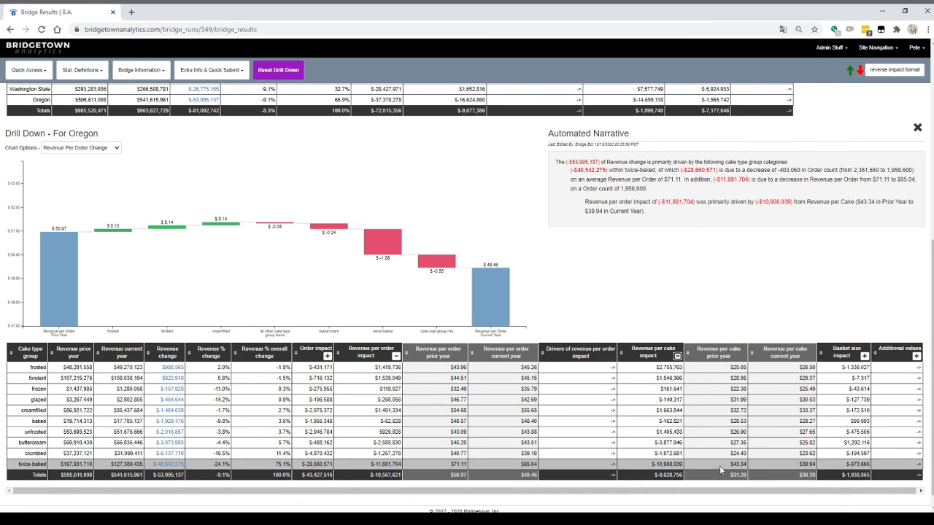
pyautogui.moveTo(733, 464); pyautogui.dragTo(745, 463)
pyautogui.moveTo(654, 464); pyautogui.dragTo(685, 467)
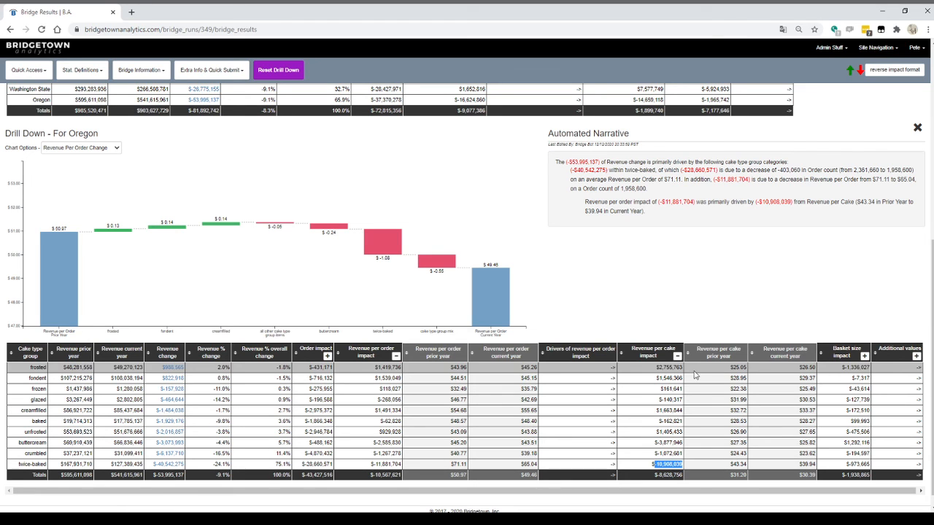
pyautogui.click(677, 357)
# Expand the basket size impact to check the twice-baked values, and collapse it along with the revenue per order impact
pyautogui.click(861, 357)
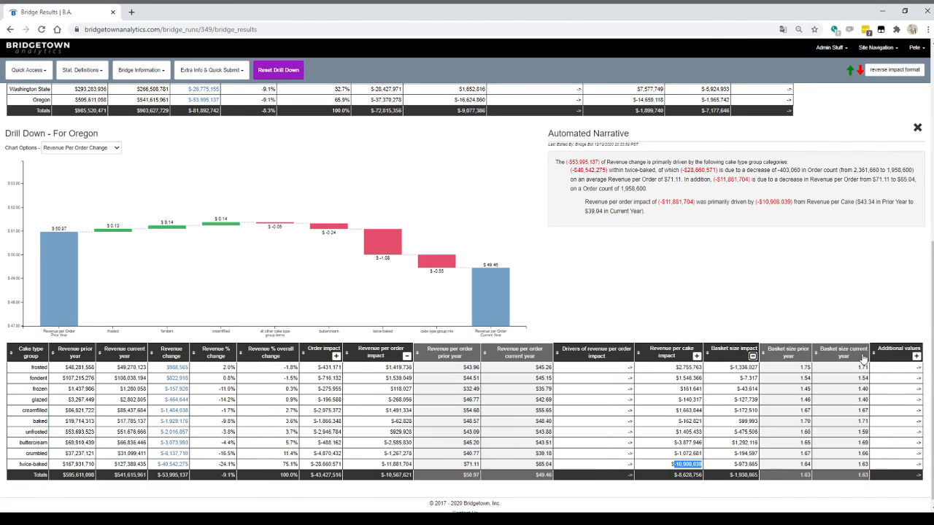
pyautogui.doubleClick(805, 464)
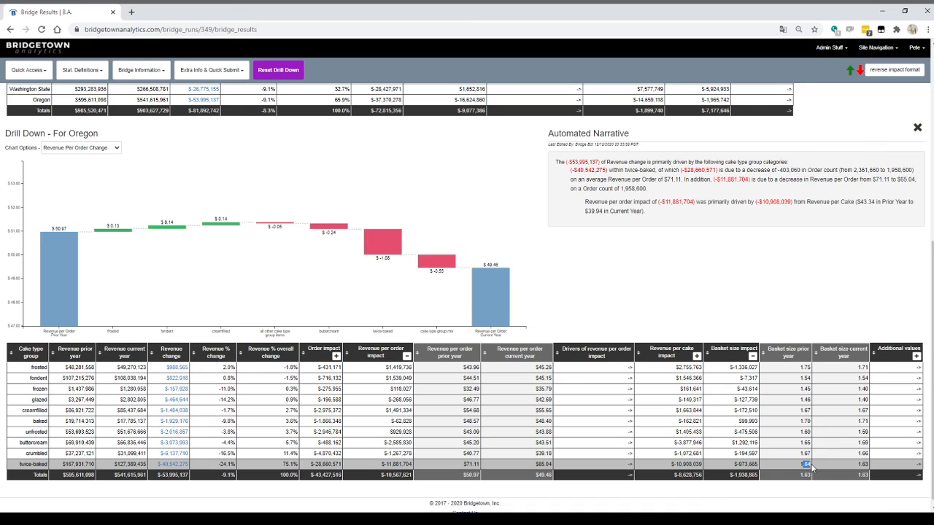
pyautogui.click(864, 466)
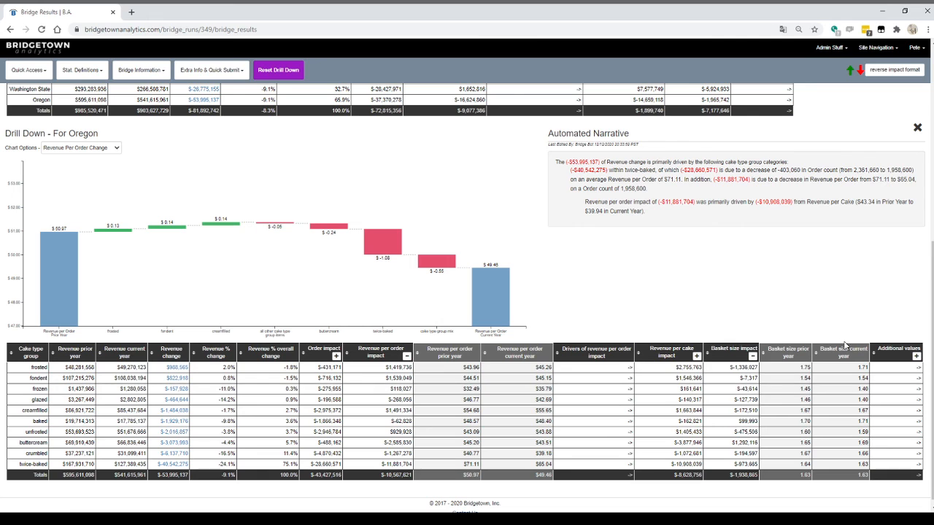
pyautogui.click(752, 356)
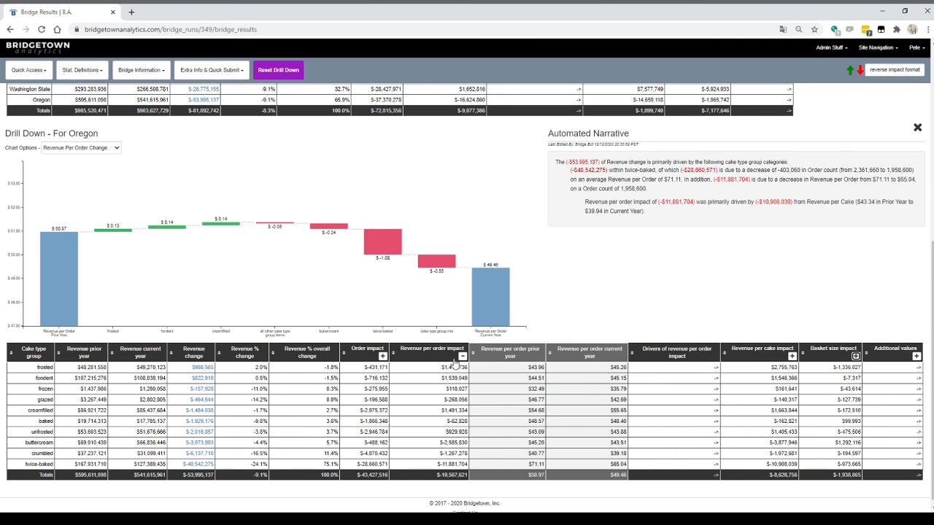
pyautogui.click(462, 356)
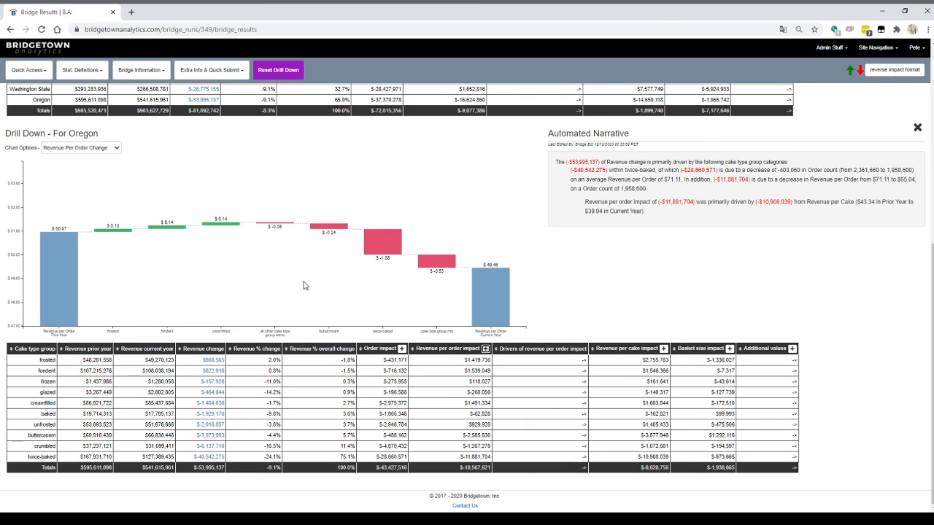
# Open the list of bridge runs and highlight the business questions of the two most recent Prior Year vs Current Year runs
pyautogui.scroll(3, 328, 313)
pyautogui.scroll(3, 328, 315)
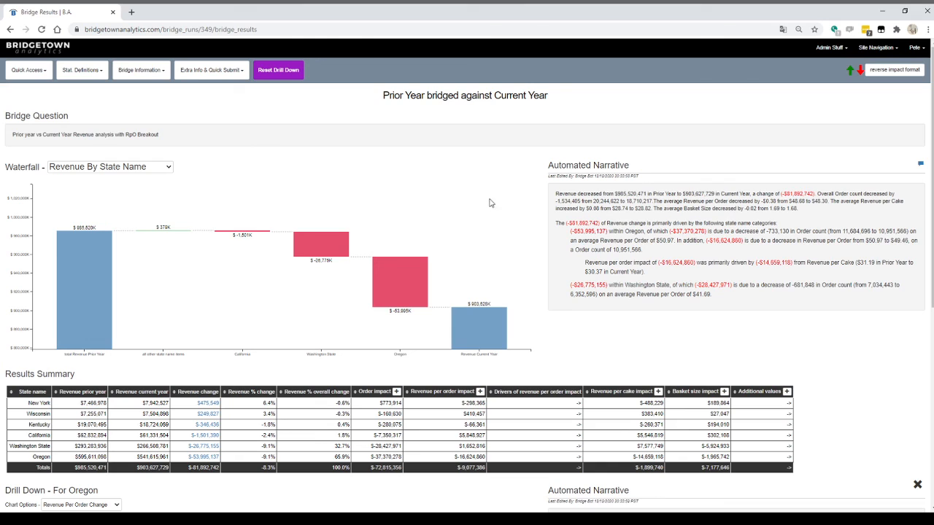
pyautogui.click(876, 47)
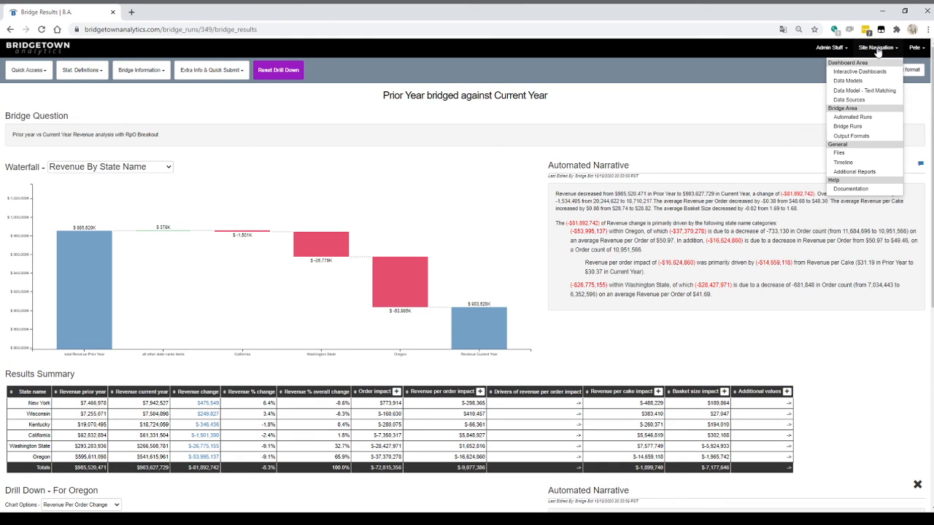
pyautogui.click(848, 126)
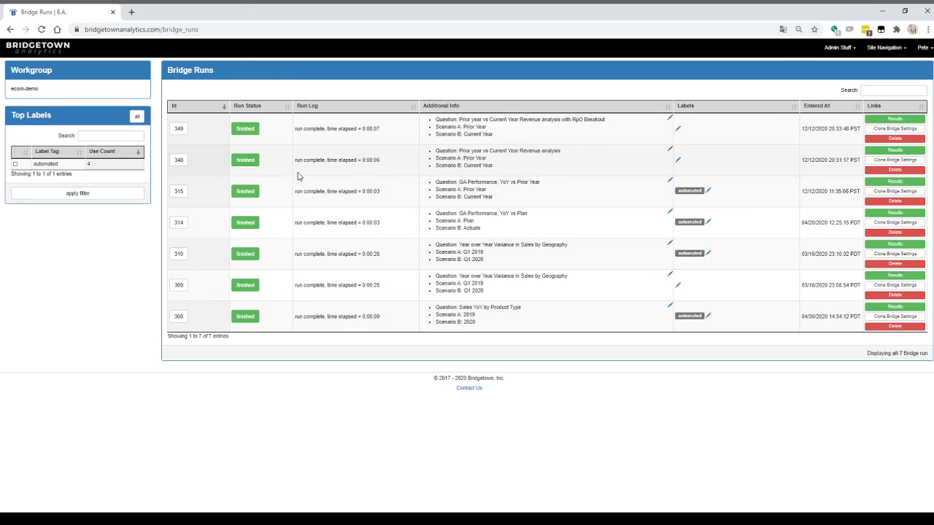
pyautogui.moveTo(606, 119); pyautogui.dragTo(459, 119)
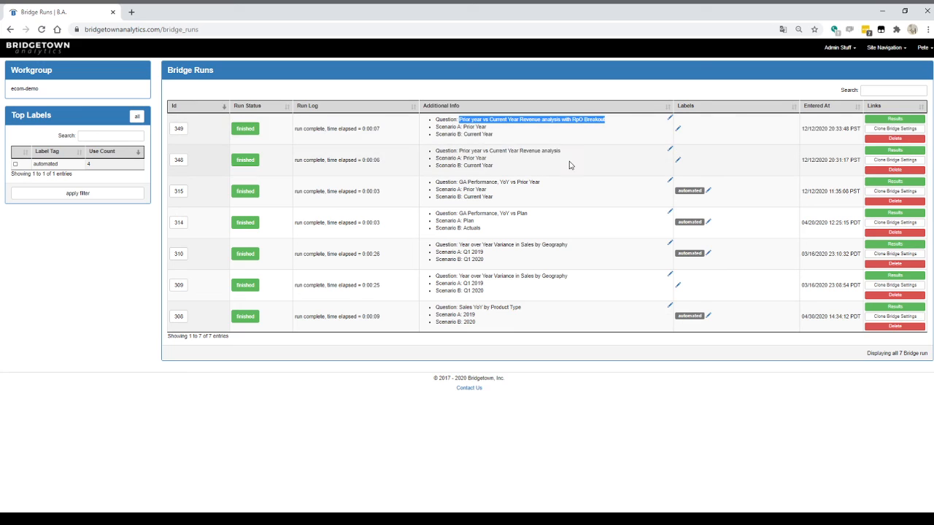
pyautogui.moveTo(582, 153); pyautogui.dragTo(458, 151)
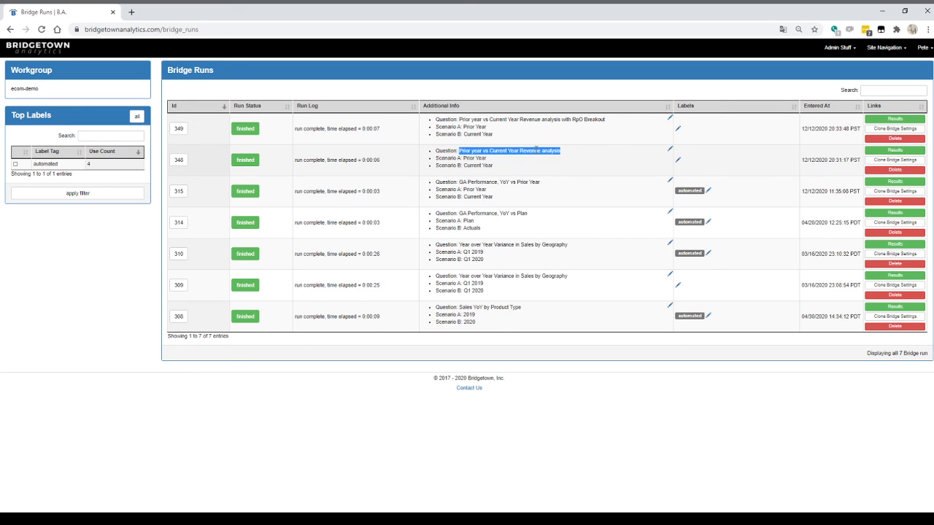
pyautogui.click(584, 159)
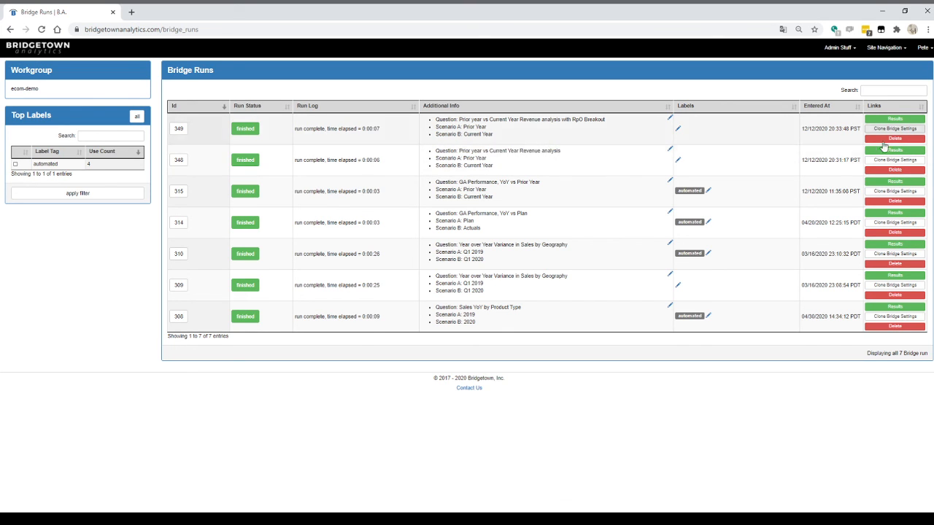